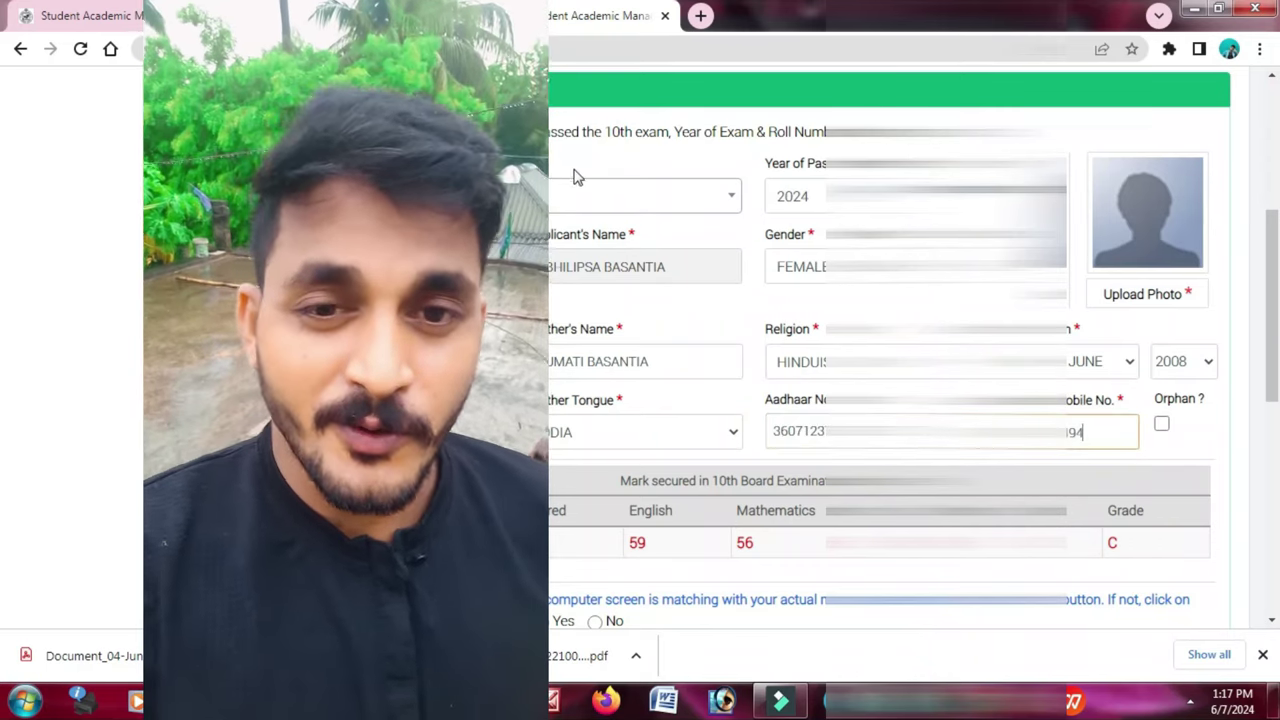
- Enter GUDUDA as the last school's location
scroll(590, 250, "down", 4)
scroll(595, 288, "down", 2)
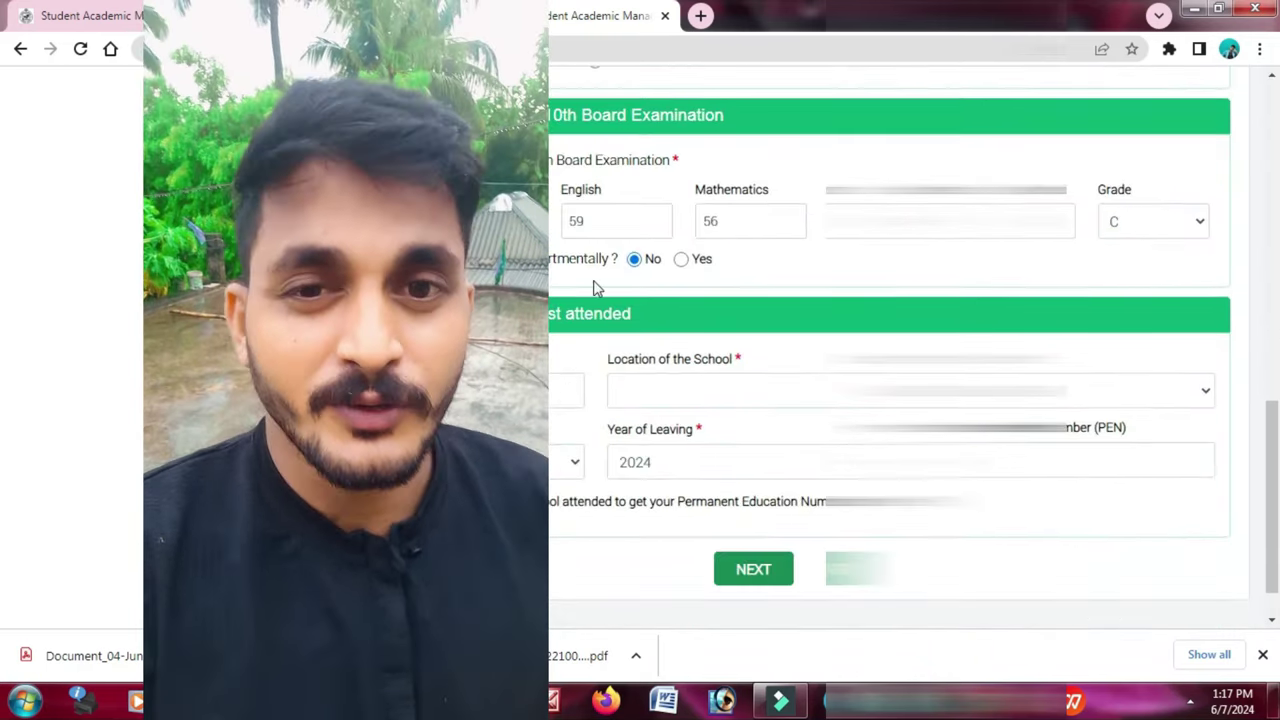
scroll(660, 265, "down", 1)
left_click(672, 327)
type("G")
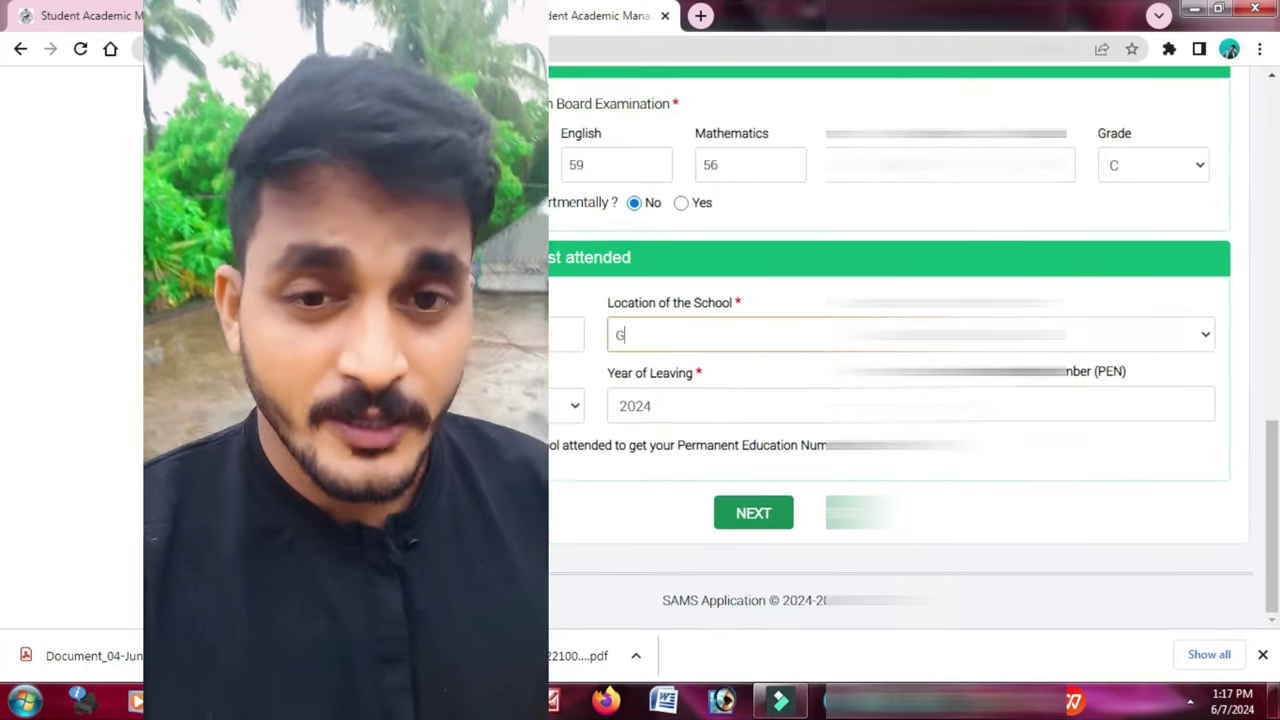
type("UDUDA")
key("Return")
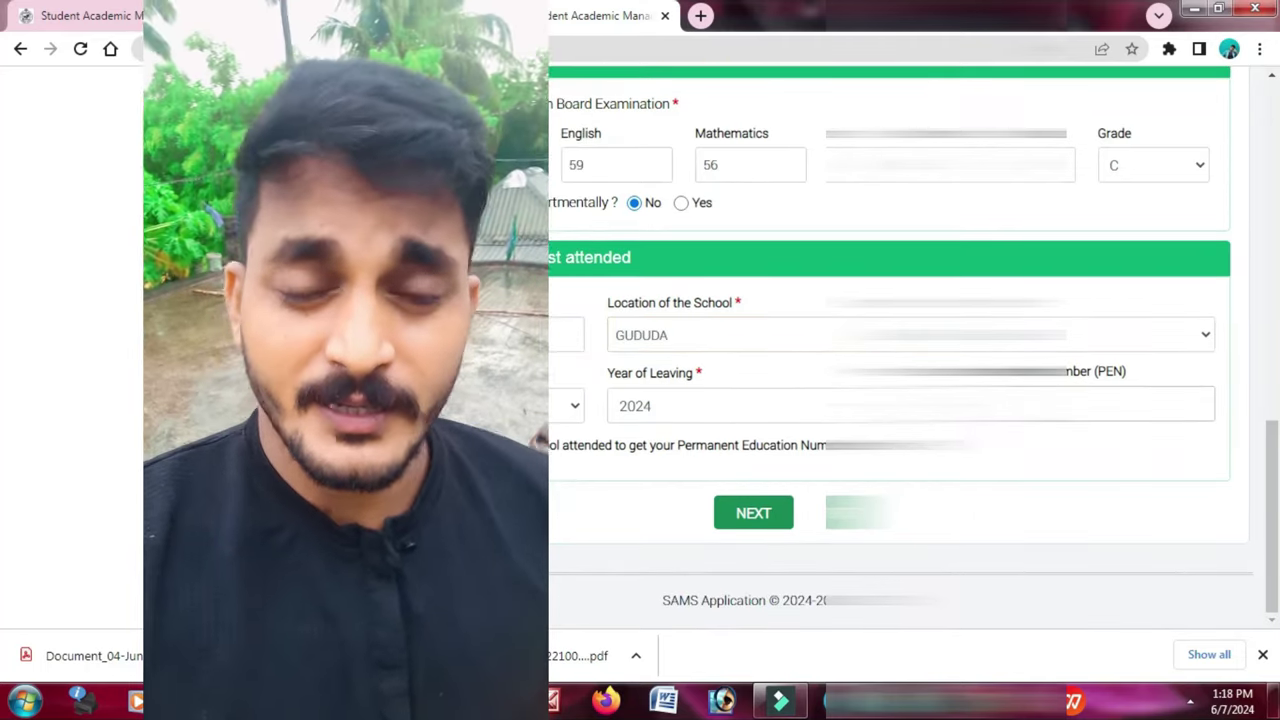
- Continue with NEXT, then pick and upload the student's photo and accept it
left_click(768, 512)
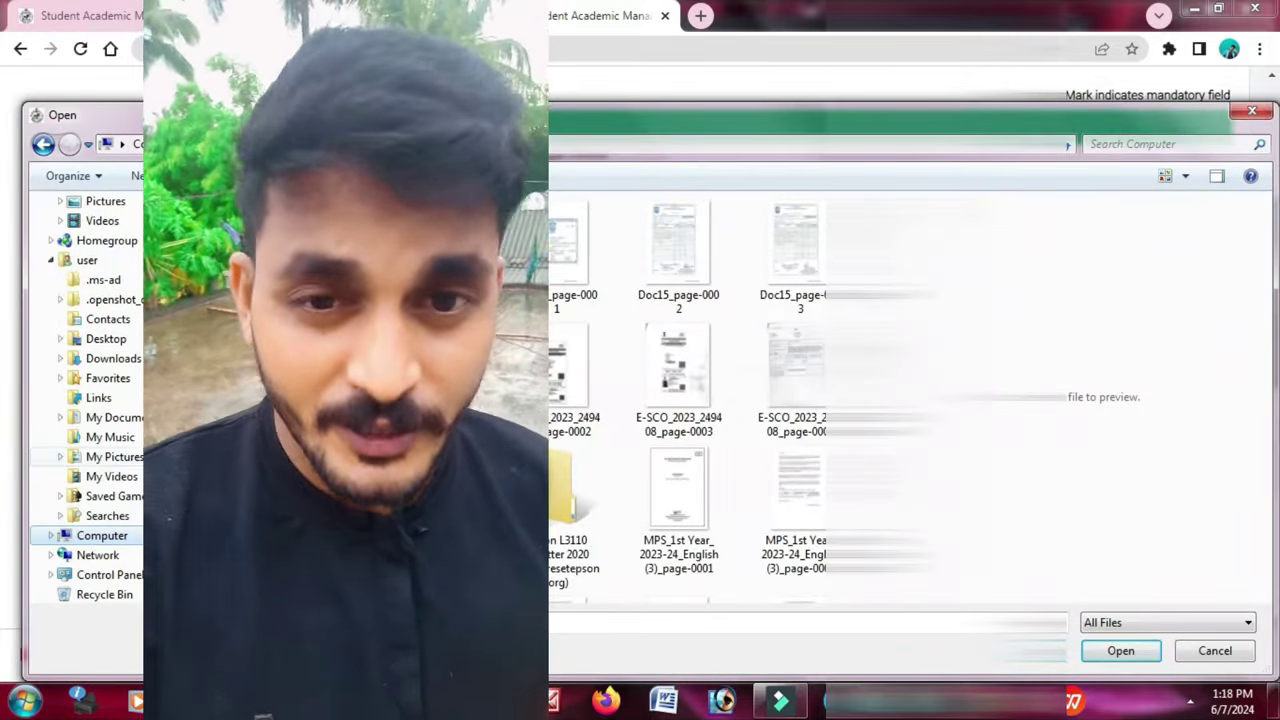
scroll(766, 528, "down", 3)
double_click(766, 528)
left_click(700, 285)
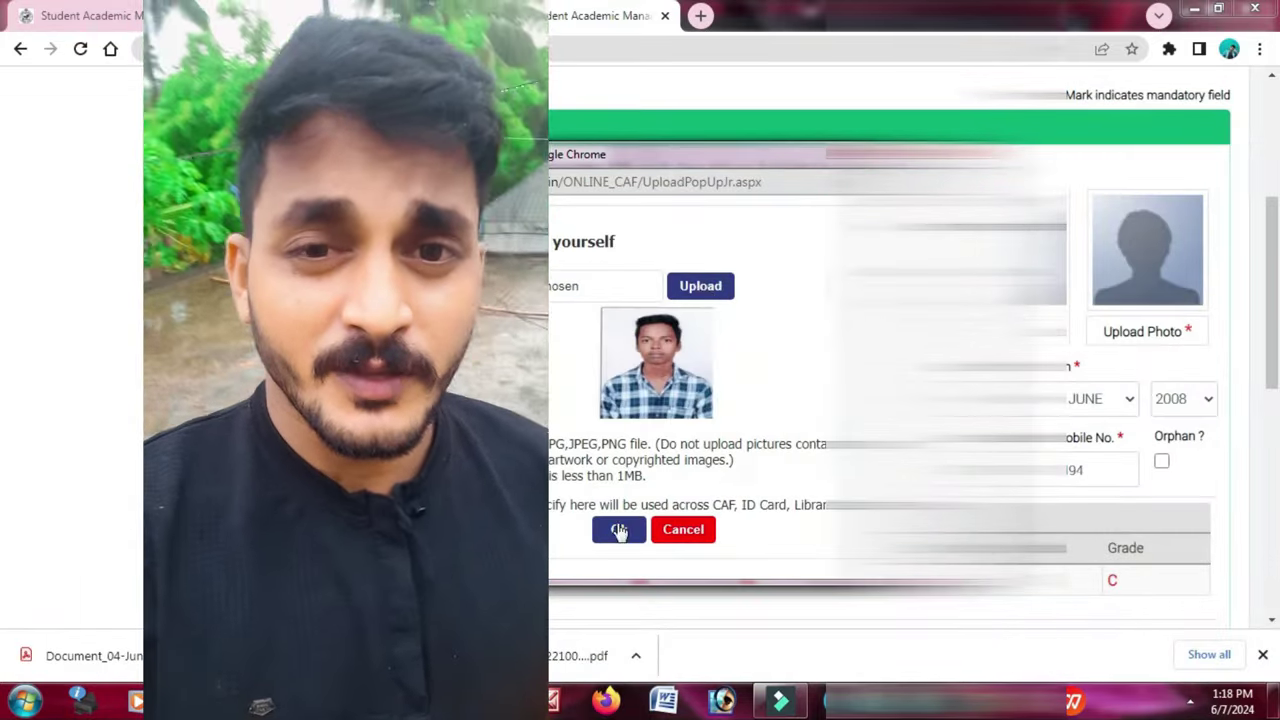
left_click(619, 530)
scroll(890, 400, "down", 5)
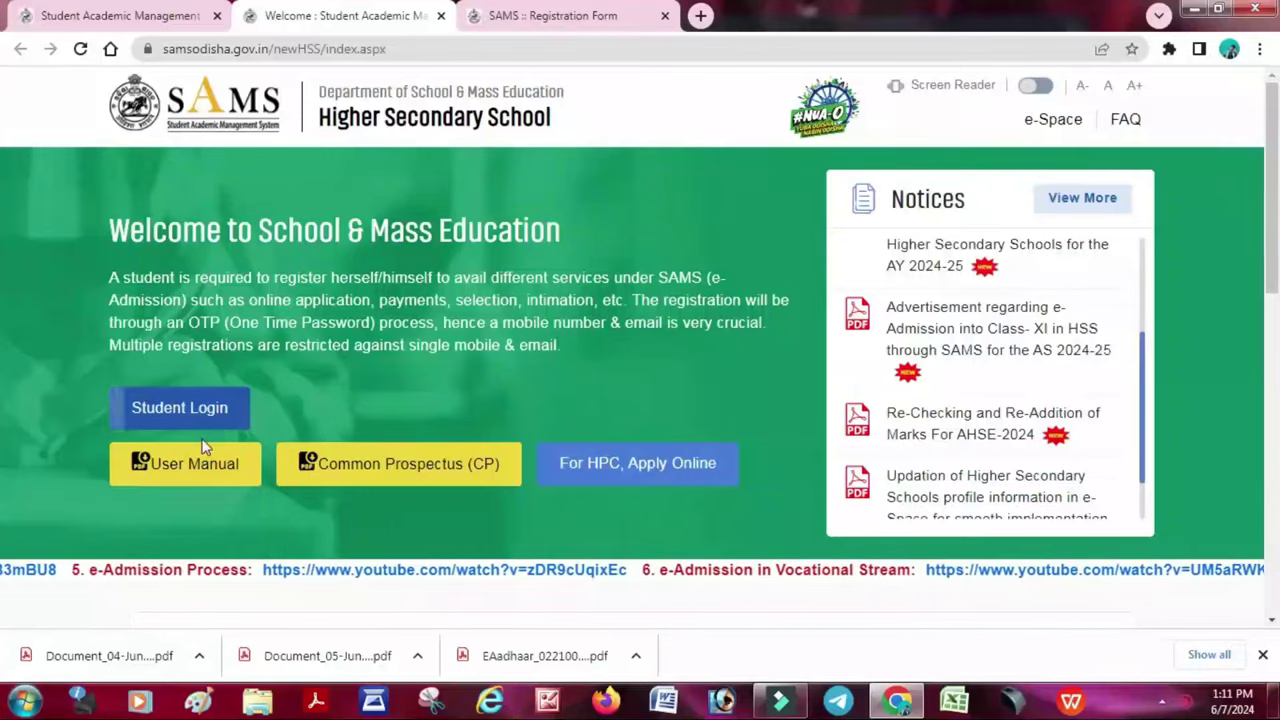
- Register as a new student from Student Login, entering and confirming the account password
left_click(190, 410)
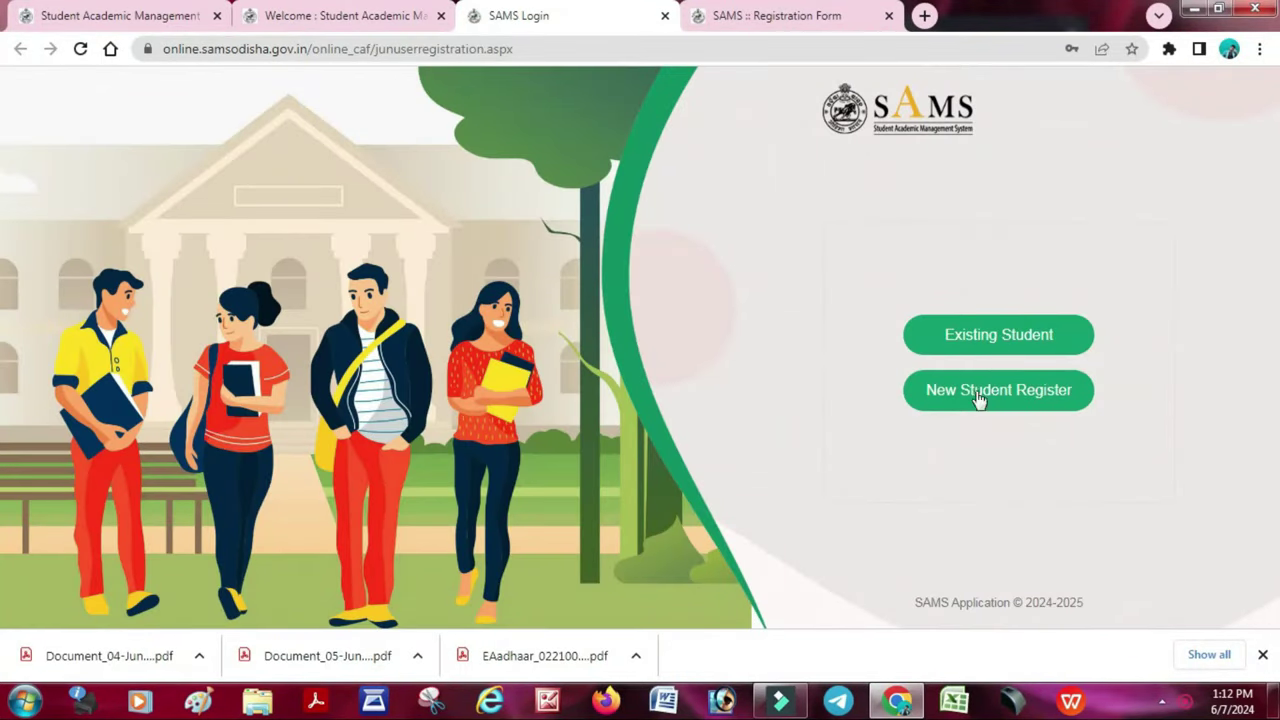
left_click(979, 398)
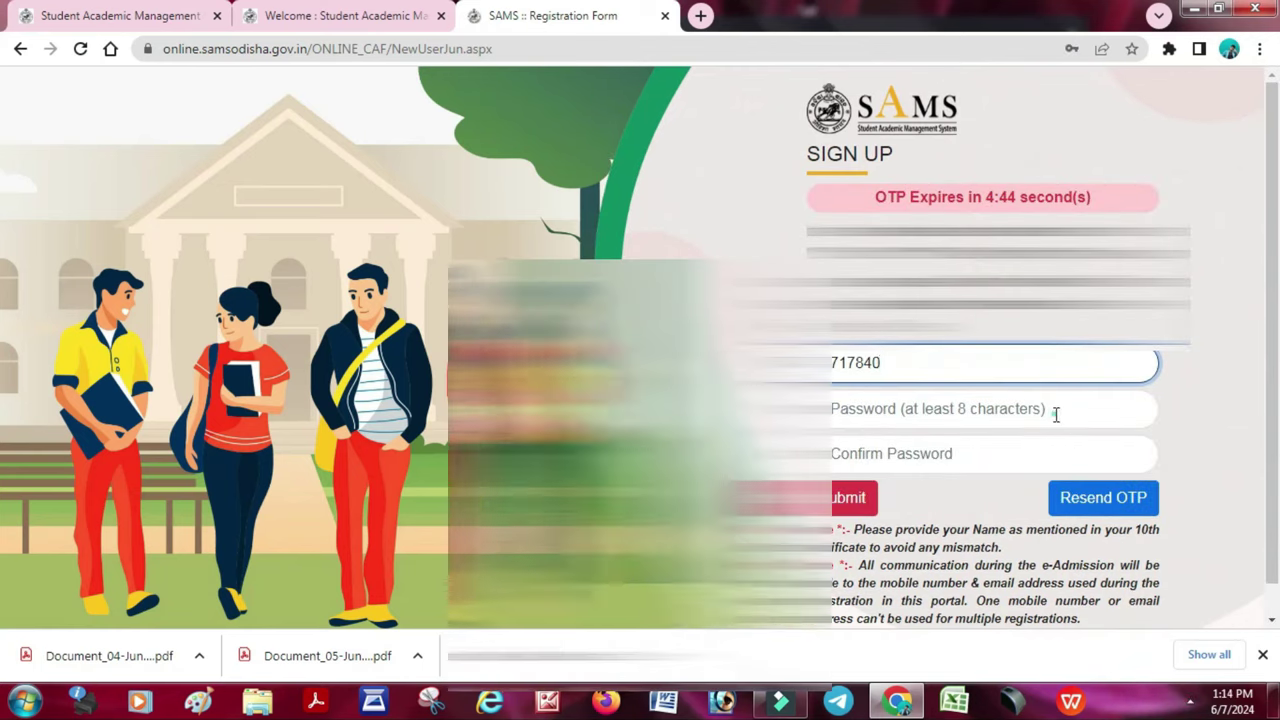
left_click(1055, 411)
type("Password@123")
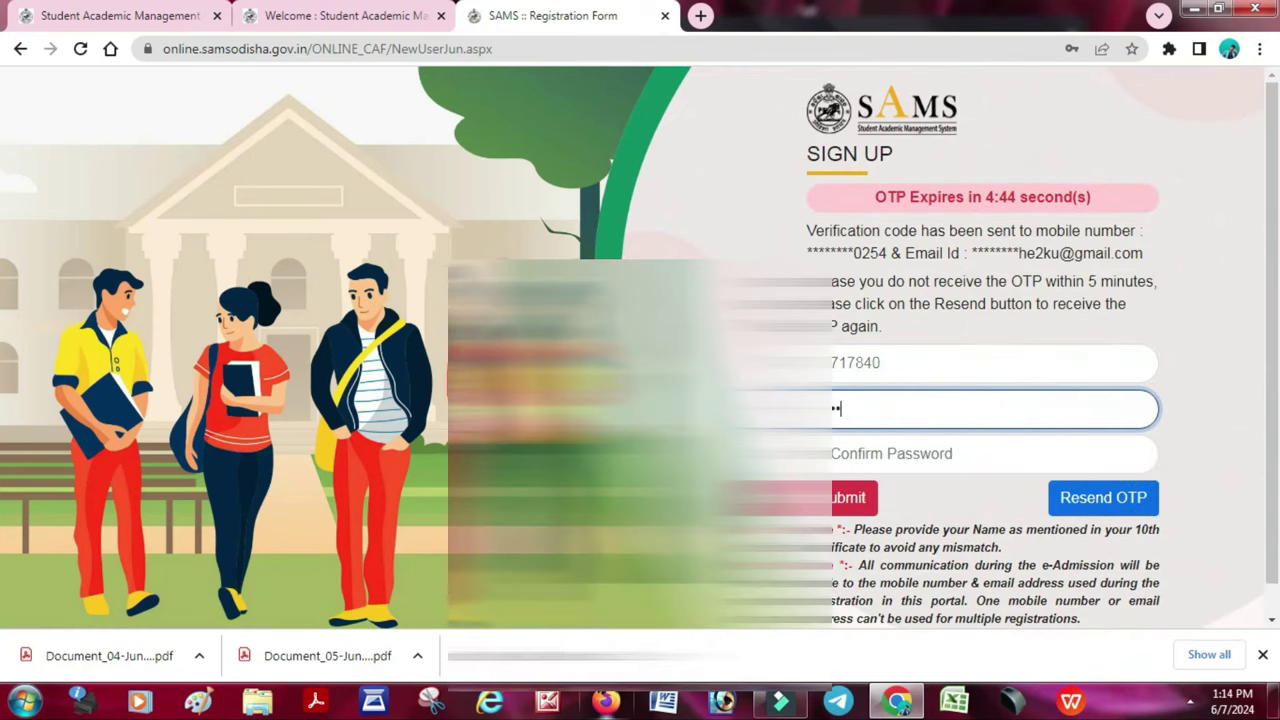
key("Tab")
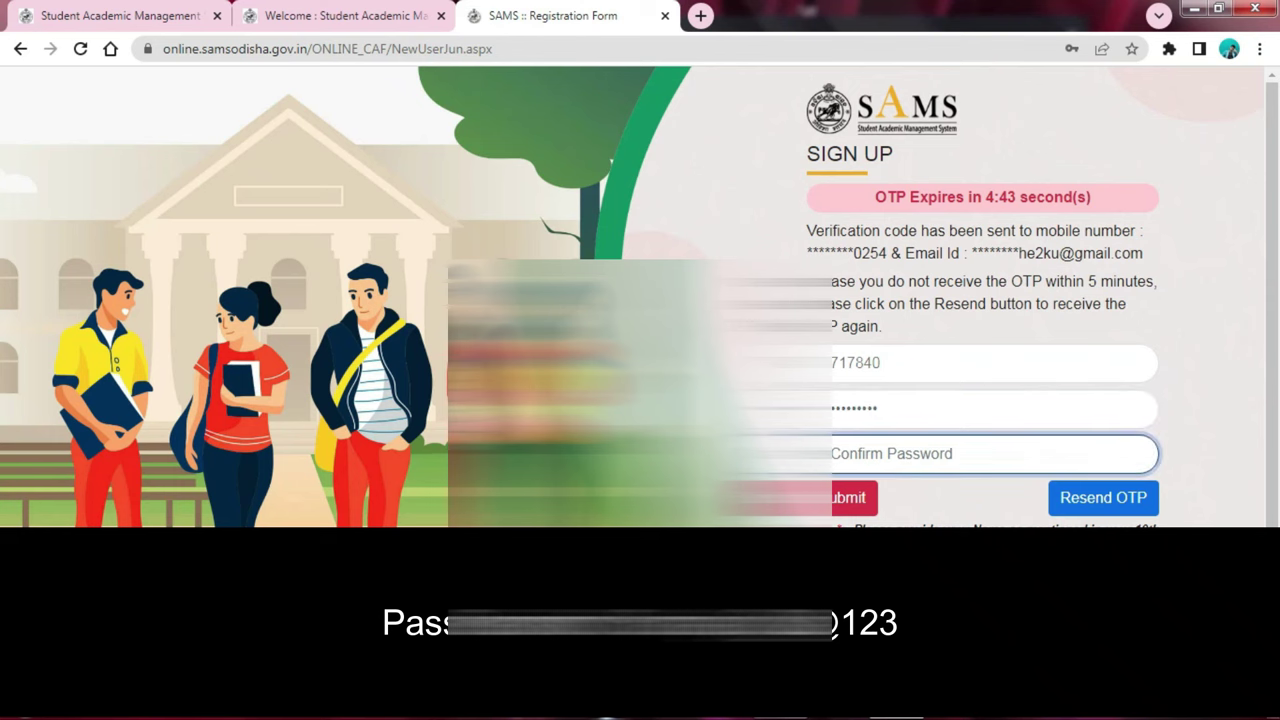
type("Password@")
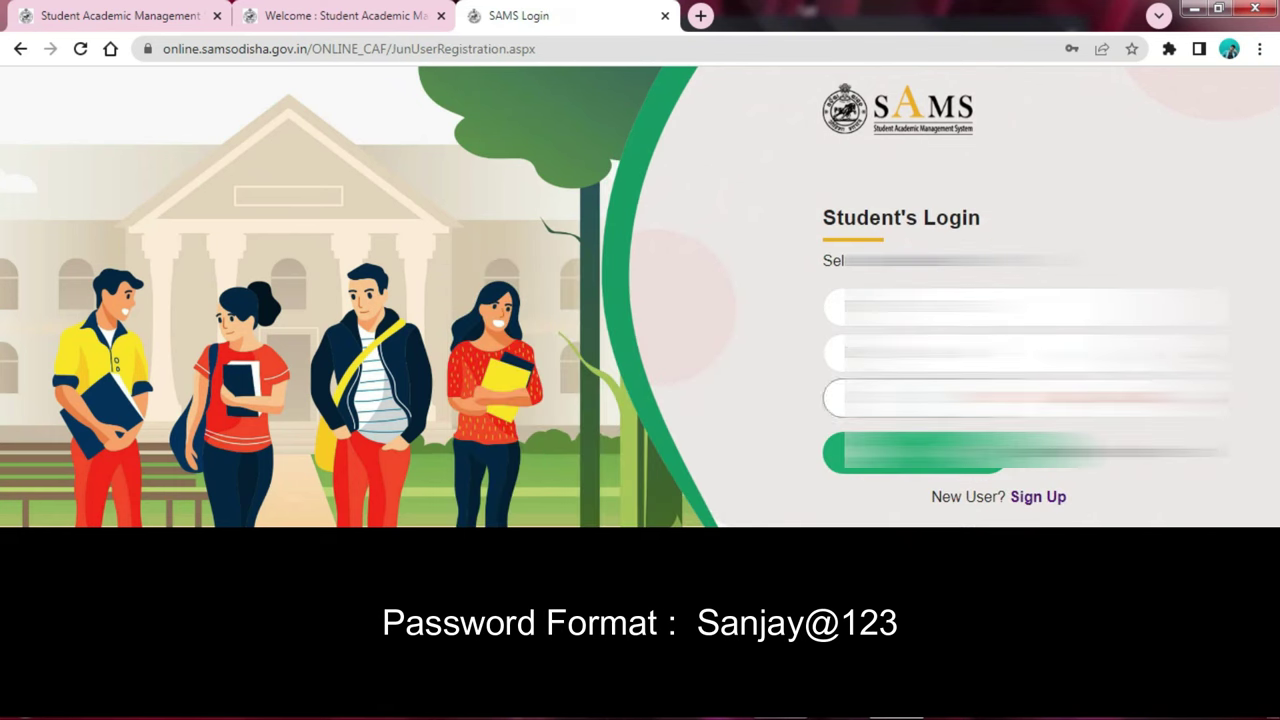
key("Return")
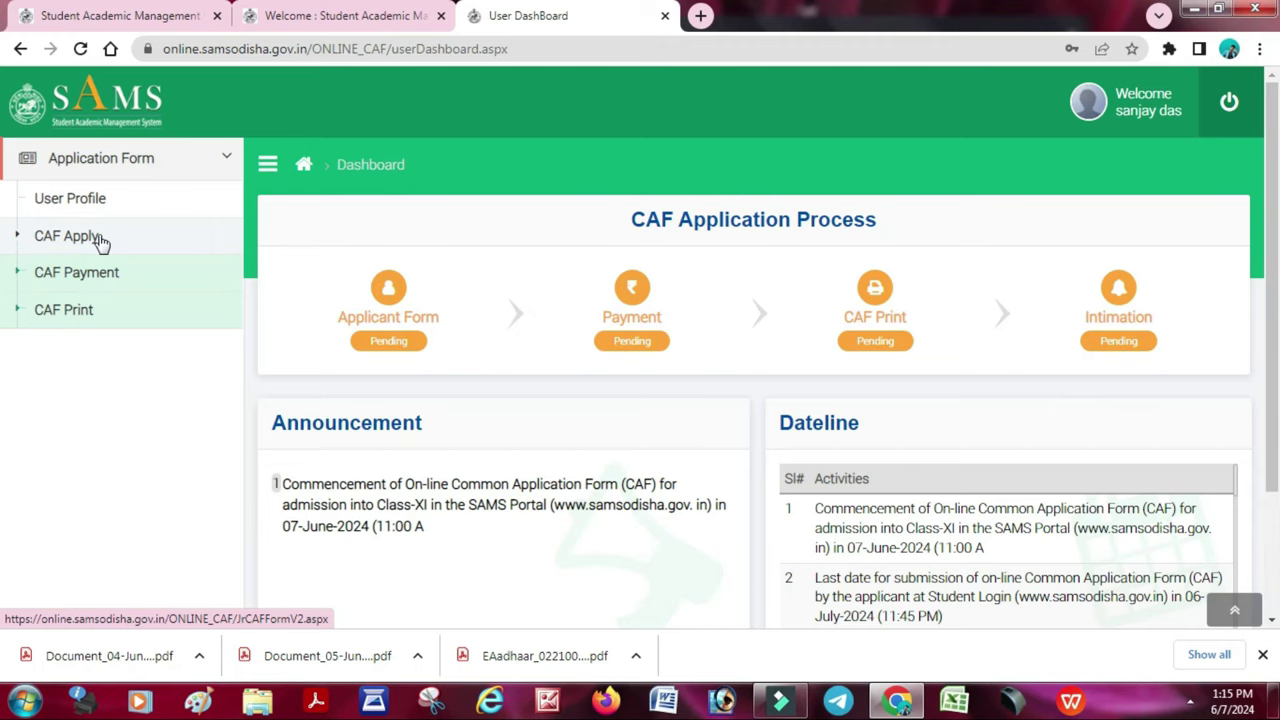
- Open CAF Apply, set Year of Passing to 2024 and enter the exam roll number
left_click(101, 243)
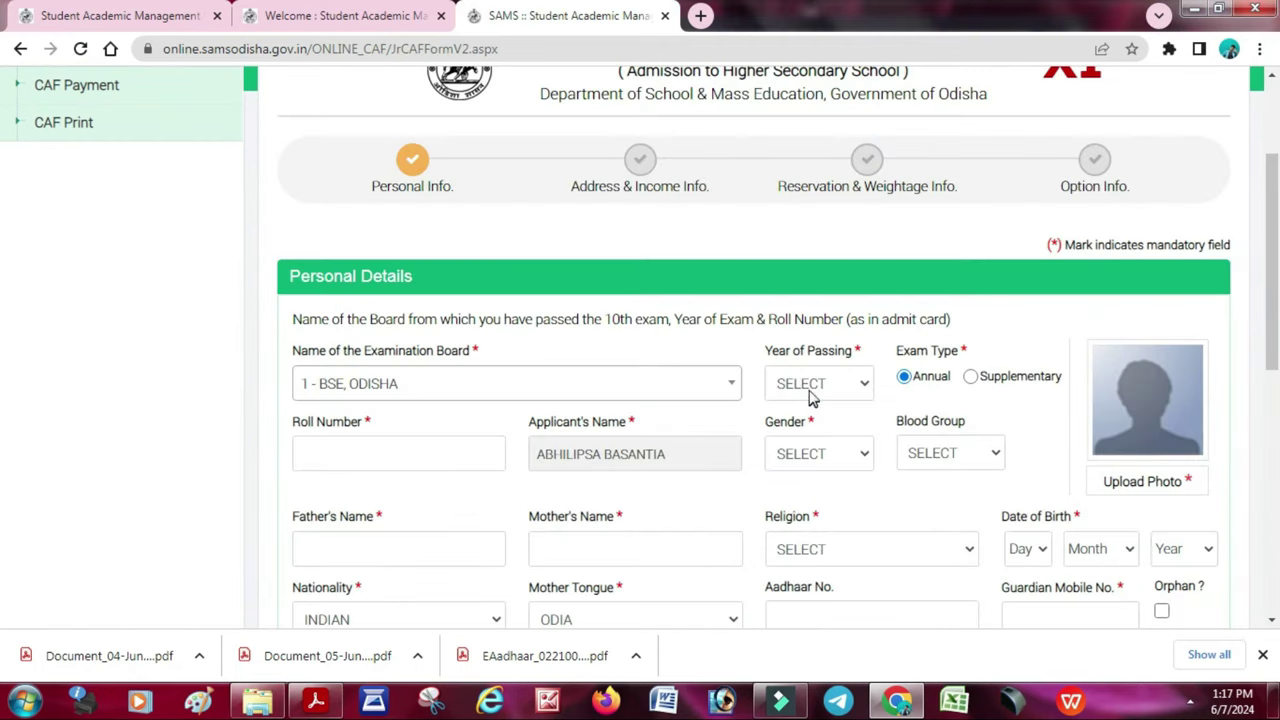
left_click(815, 383)
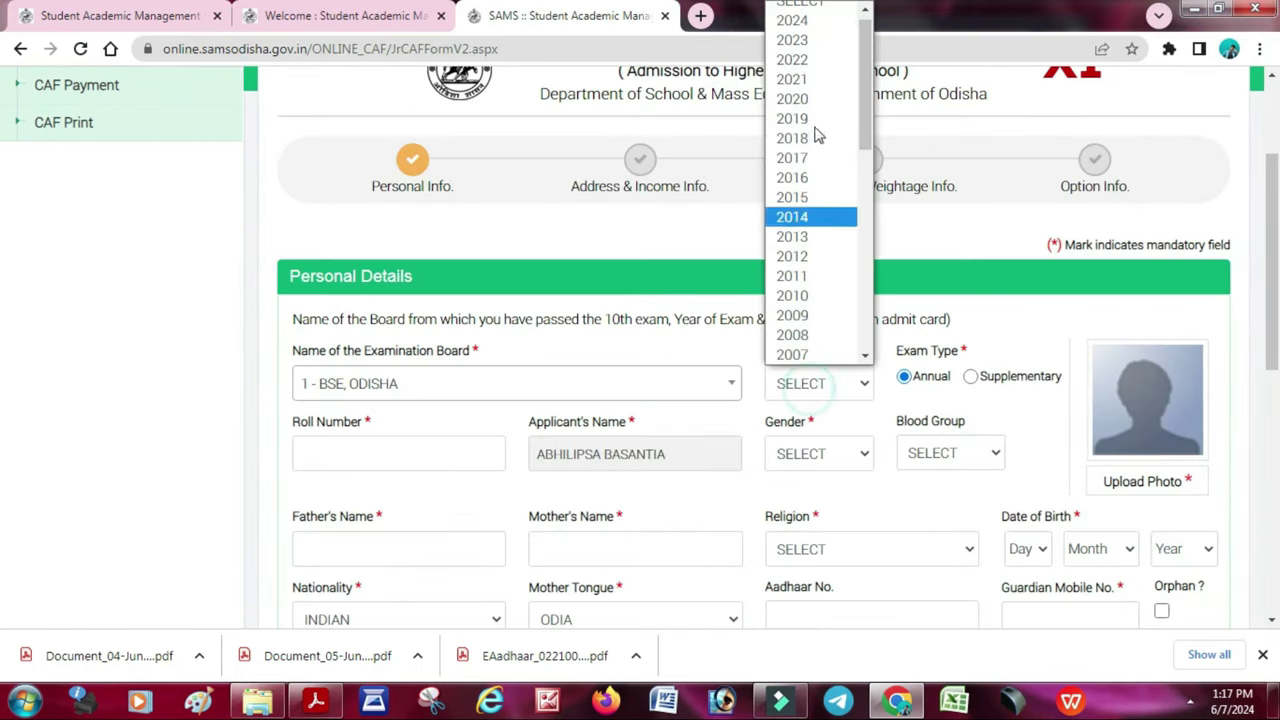
left_click(795, 20)
left_click(325, 454)
type("4")
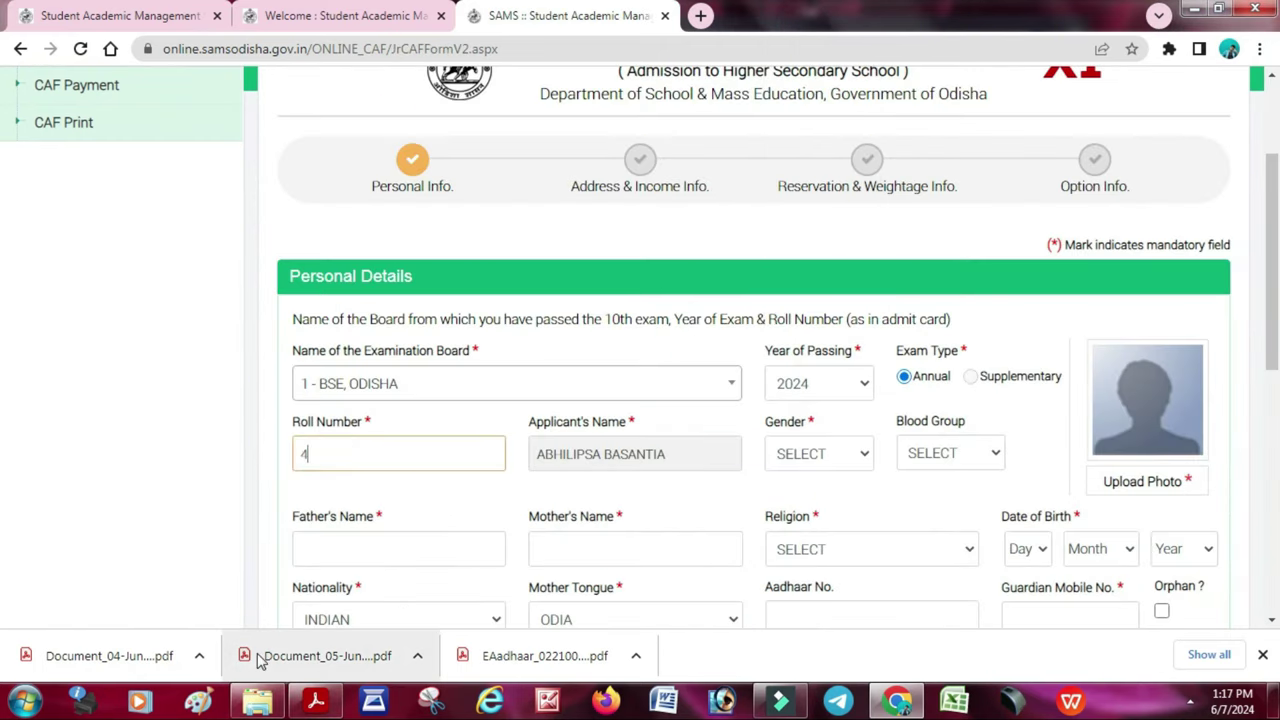
type("15")
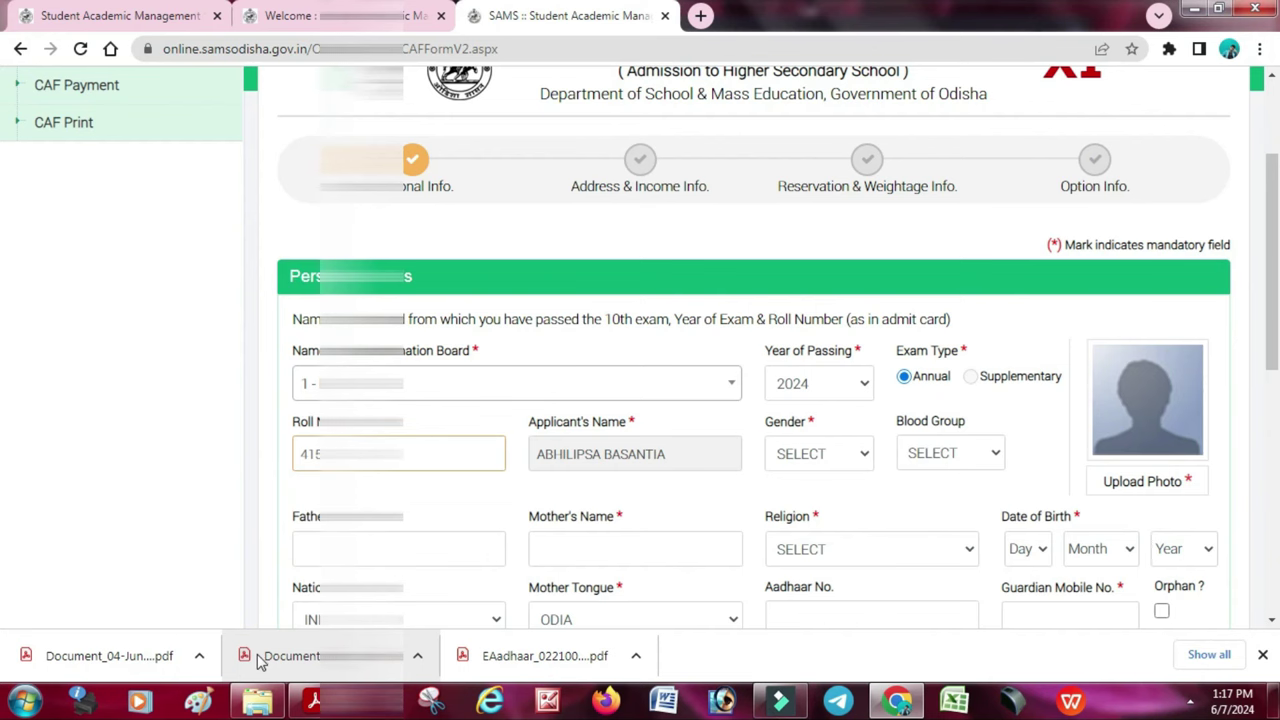
key("Tab")
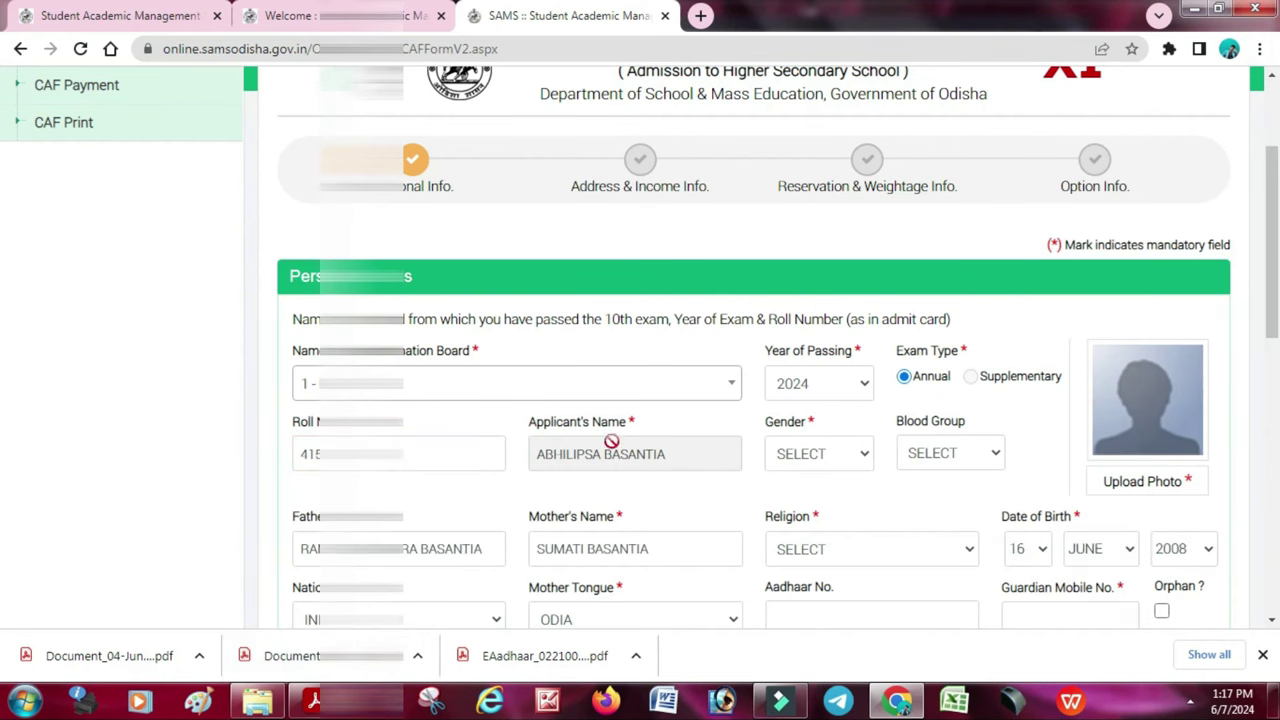
- Set gender to FEMALE and religion to HINDUISM, and enter the Aadhaar number
left_click(816, 458)
left_click(819, 521)
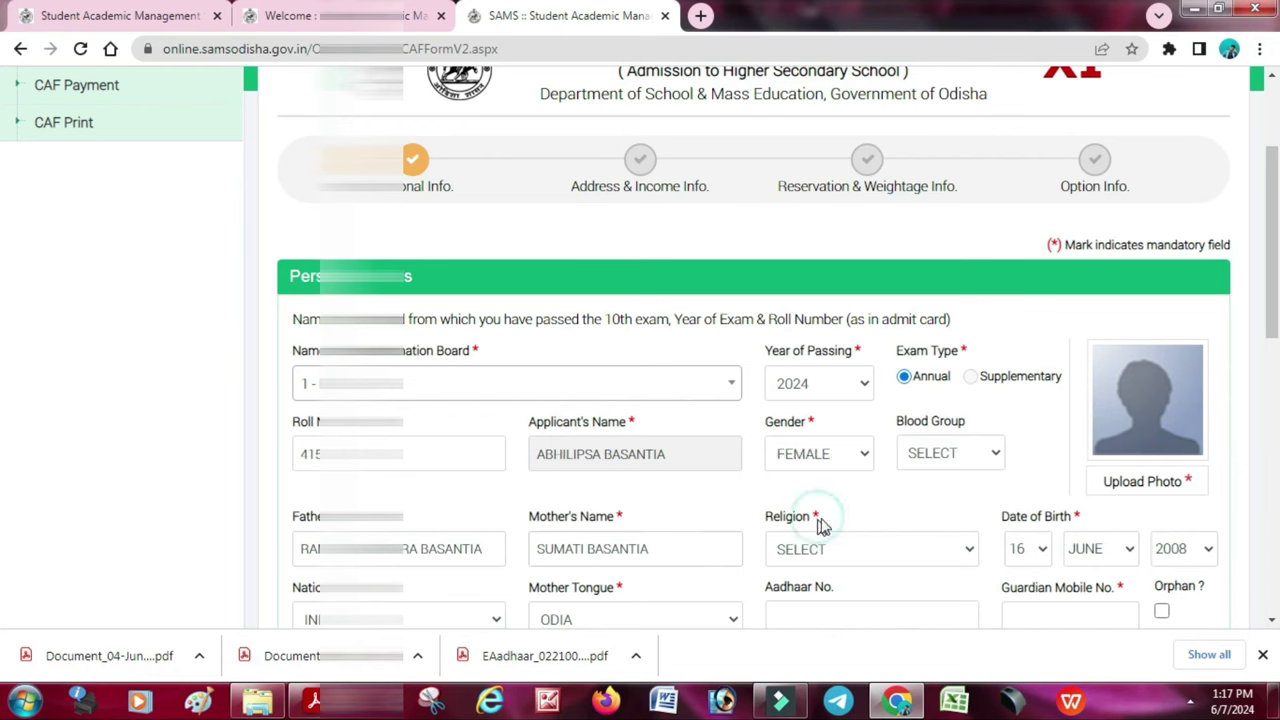
left_click(849, 556)
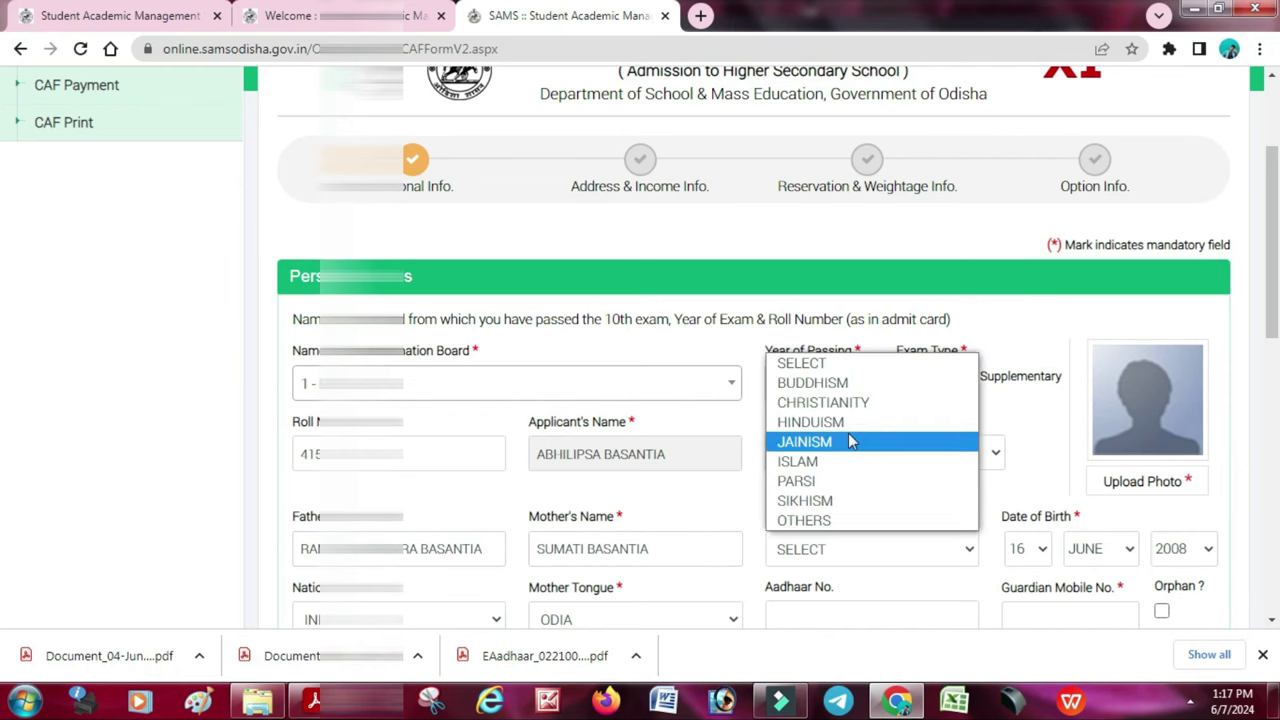
left_click(845, 423)
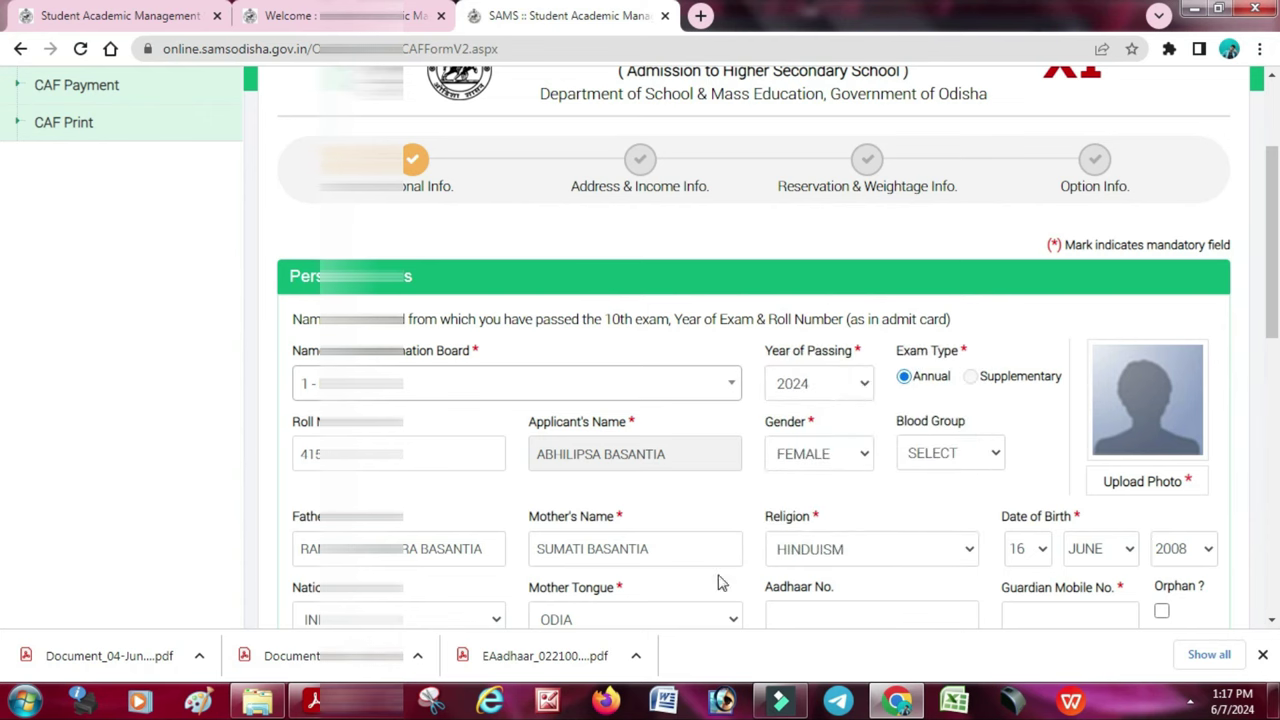
scroll(587, 570, "down", 2)
left_click(837, 437)
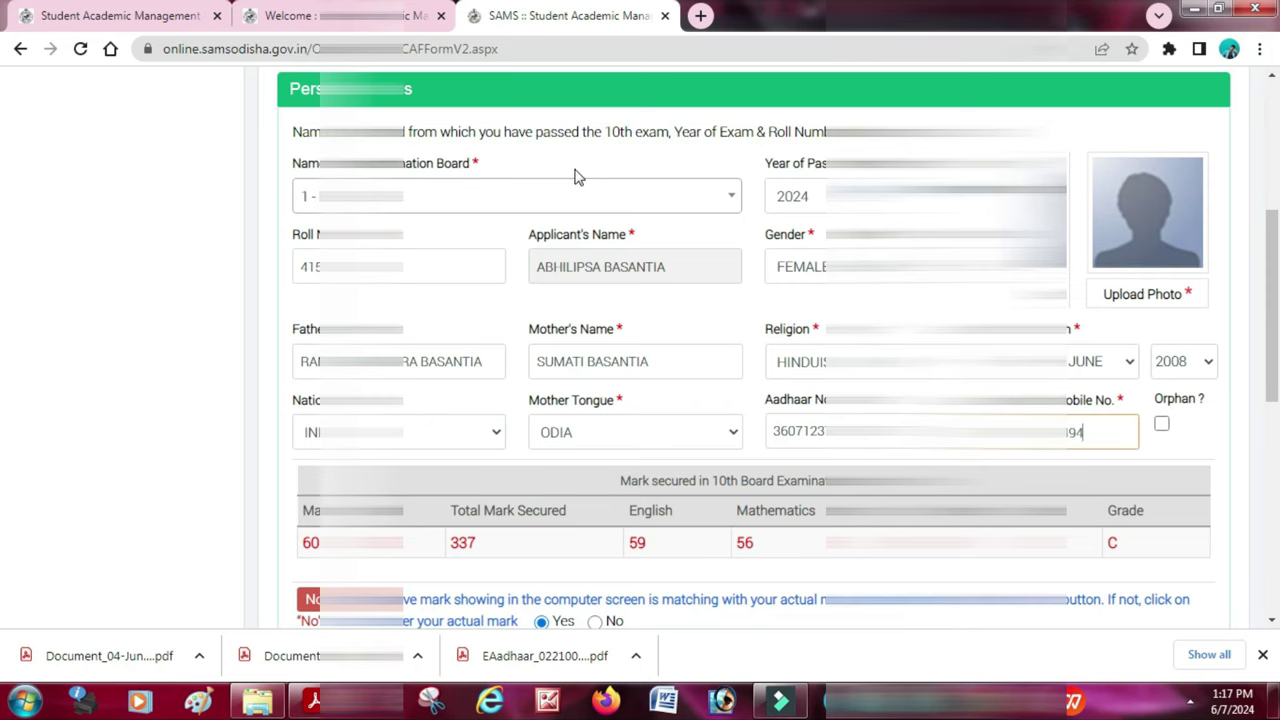
- Enter GUDUDA as the last school's location
scroll(597, 258, "down", 4)
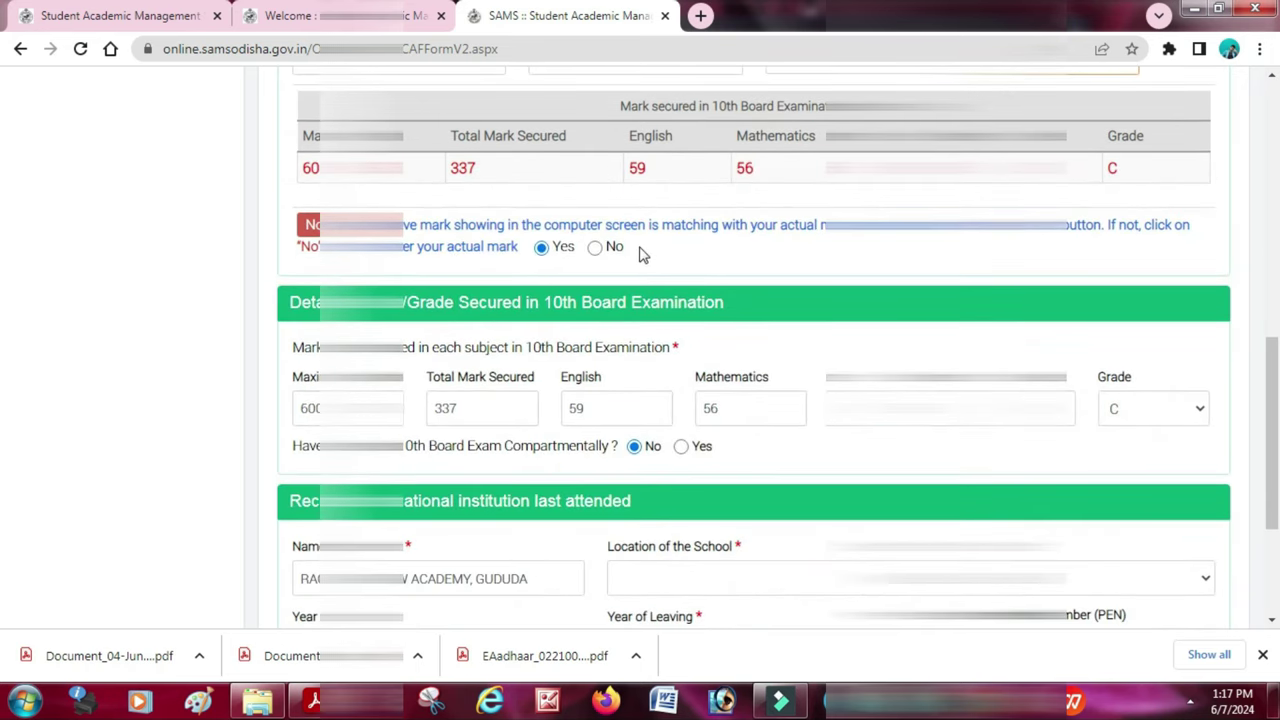
scroll(540, 326, "down", 2)
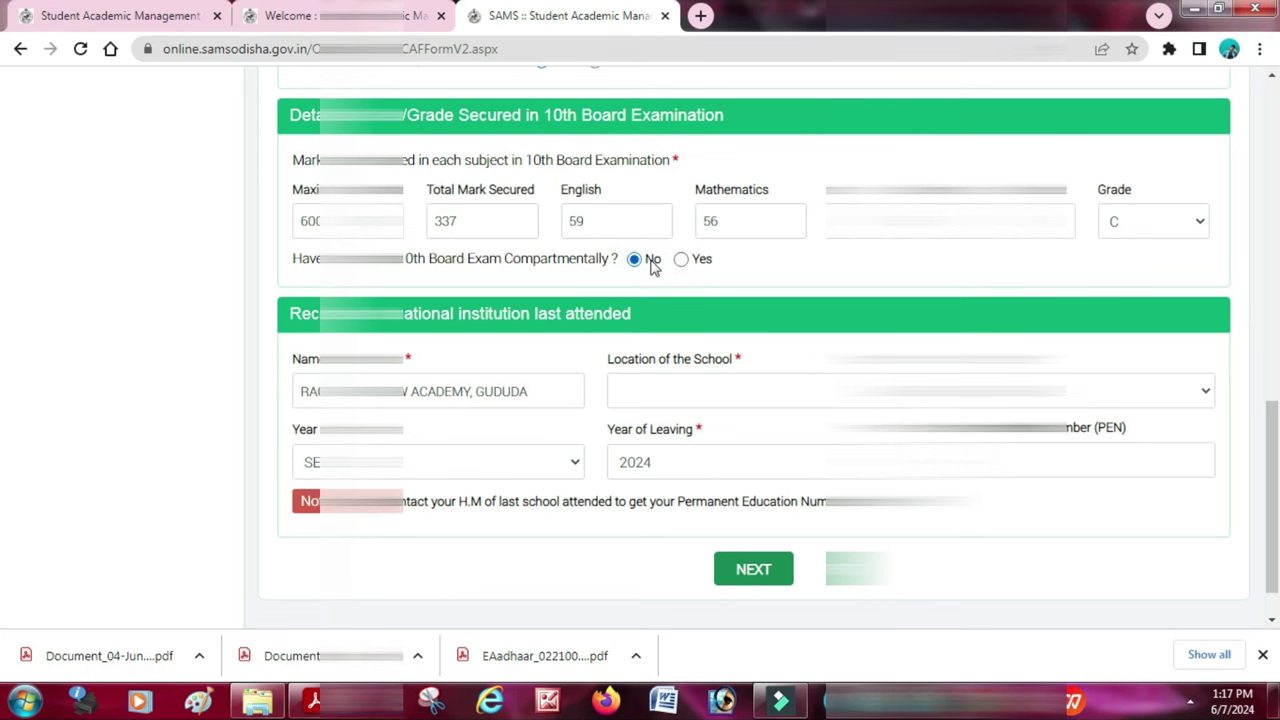
scroll(559, 320, "down", 1)
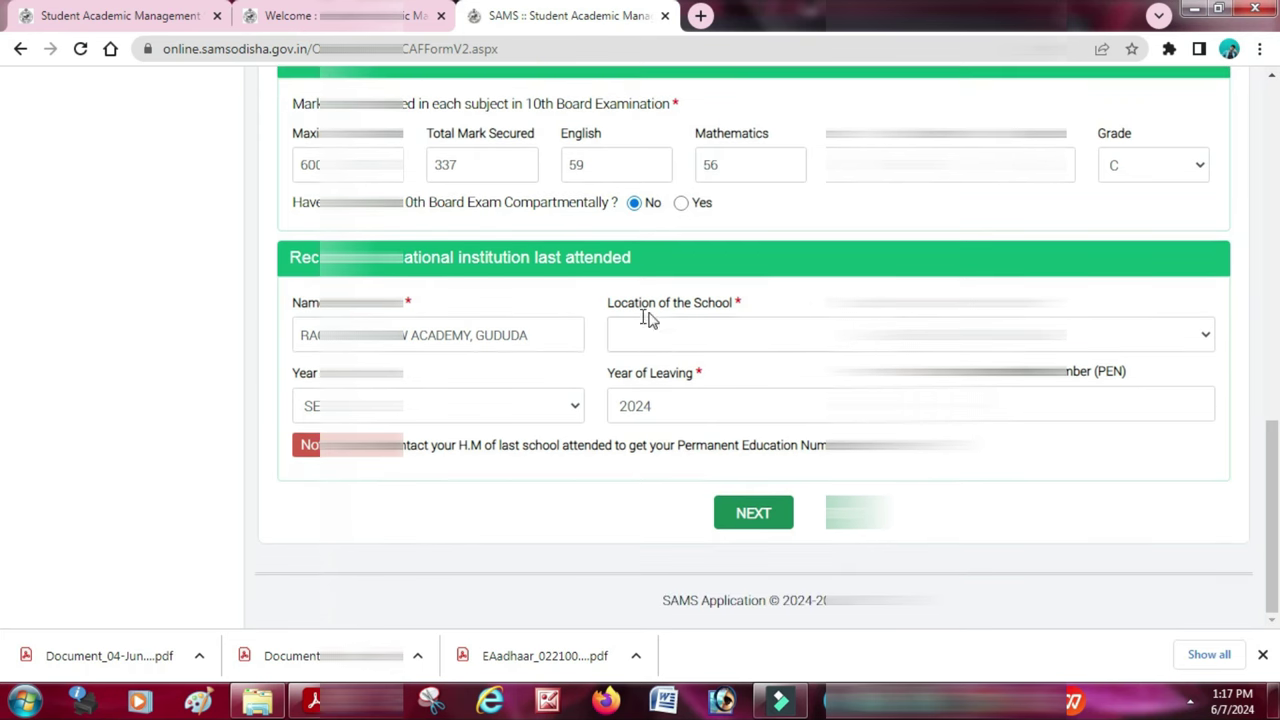
left_click(671, 326)
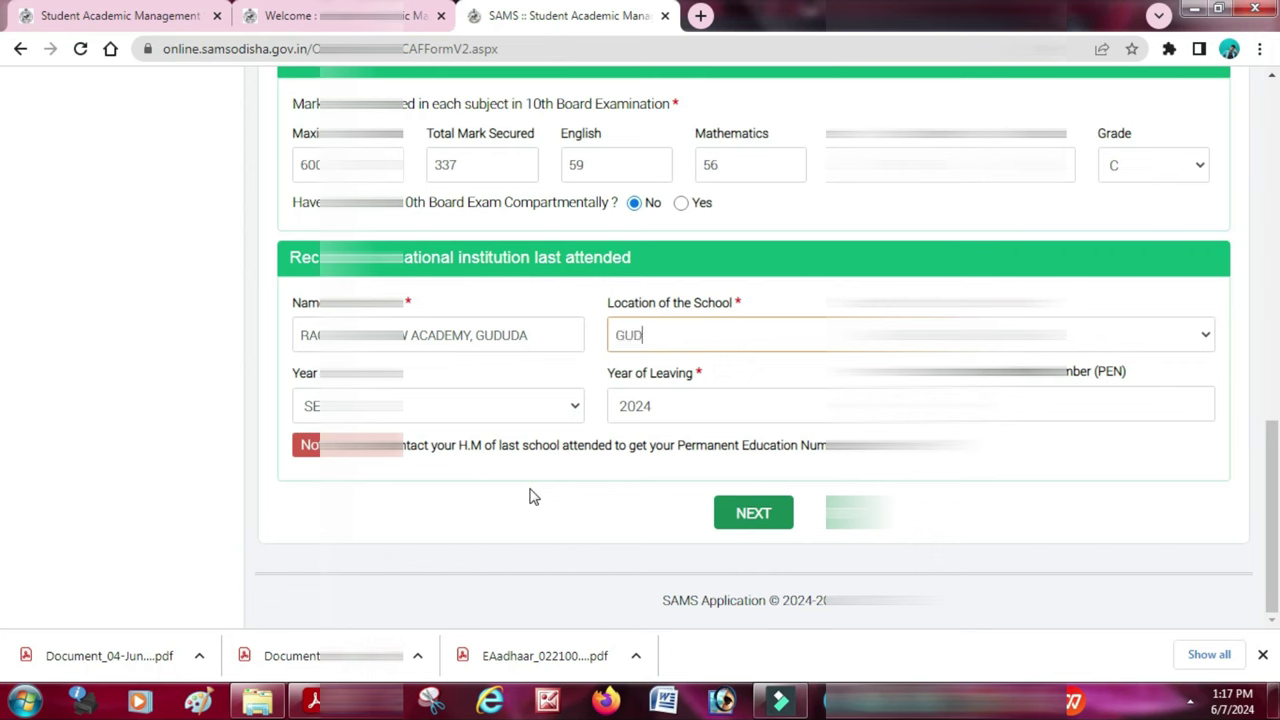
left_click(445, 408)
left_click(445, 408)
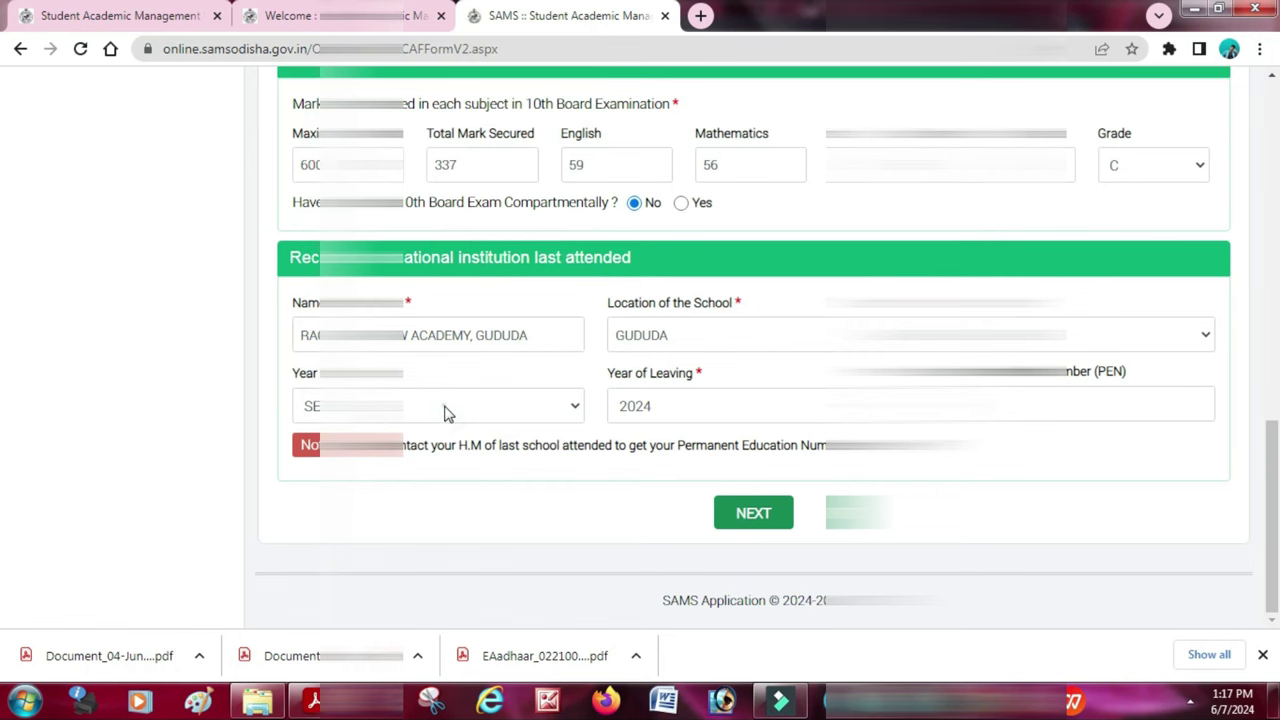
- Choose the last school's year and click NEXT, which brings up the photo-upload alert
left_click(447, 413)
scroll(457, 29, "up", 2)
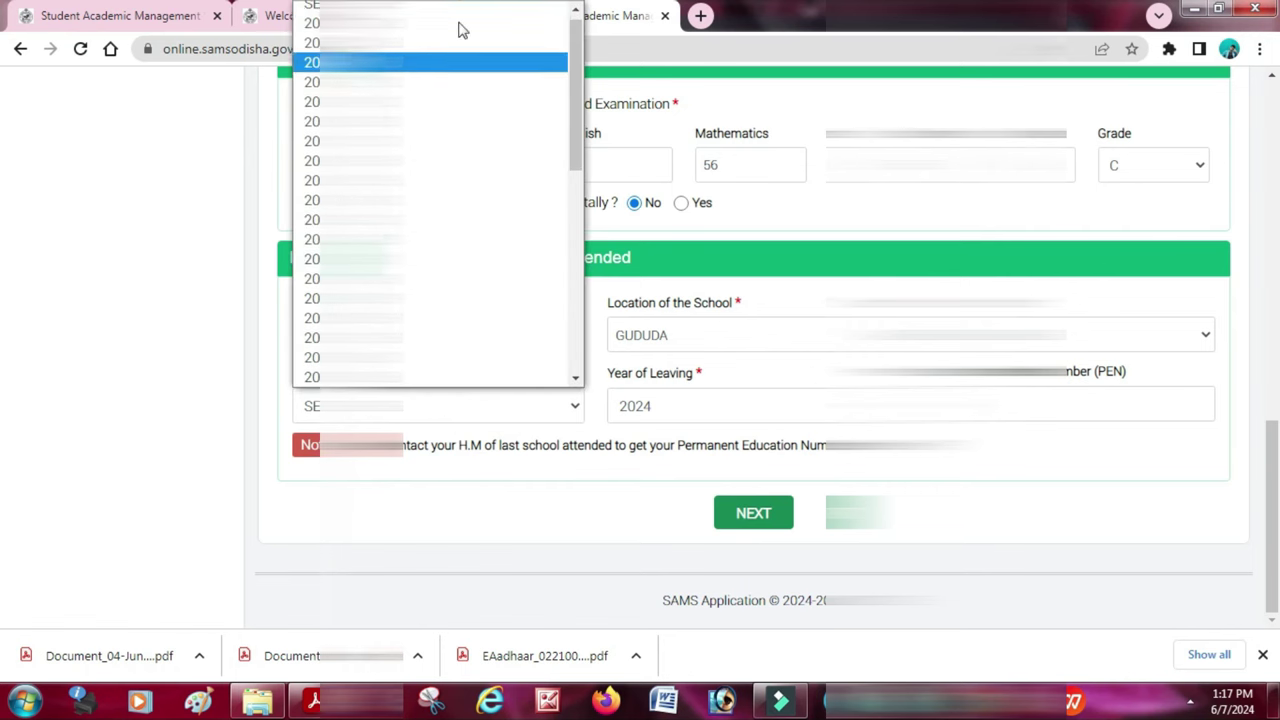
left_click(408, 66)
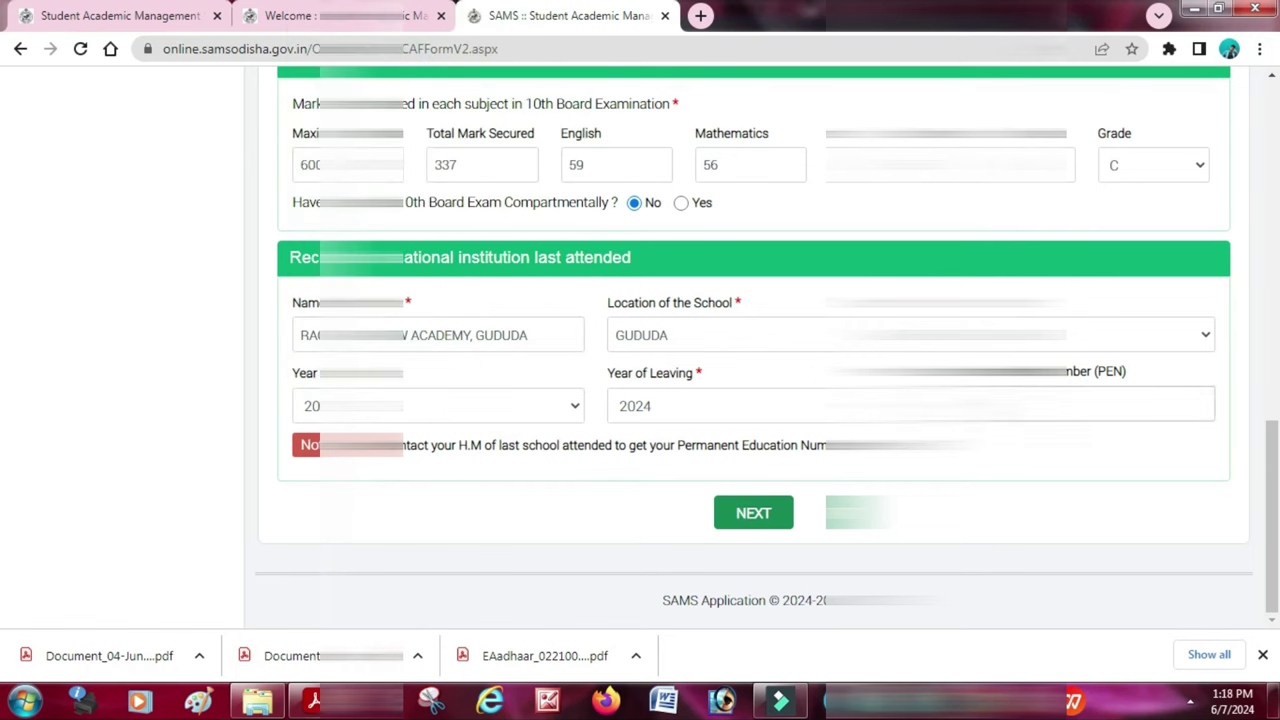
left_click(778, 513)
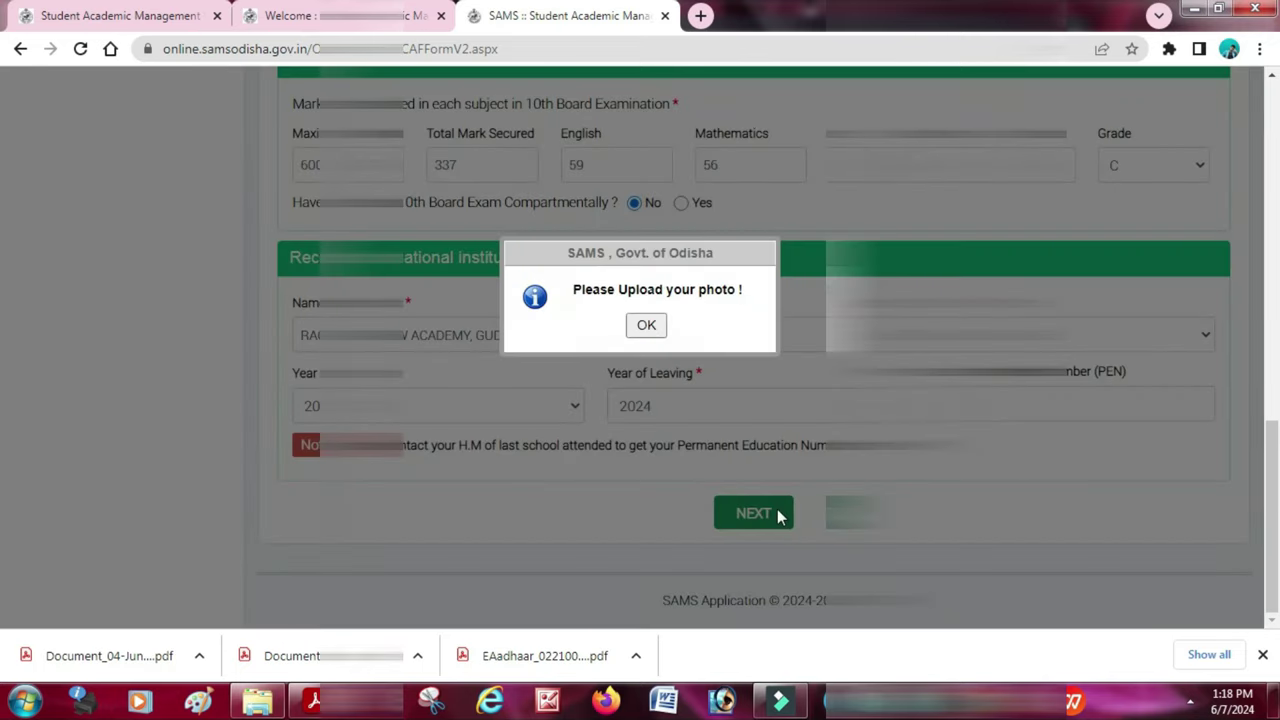
- Upload omm0302 from New Volume (E:) as the student's photo and accept it
left_click(646, 326)
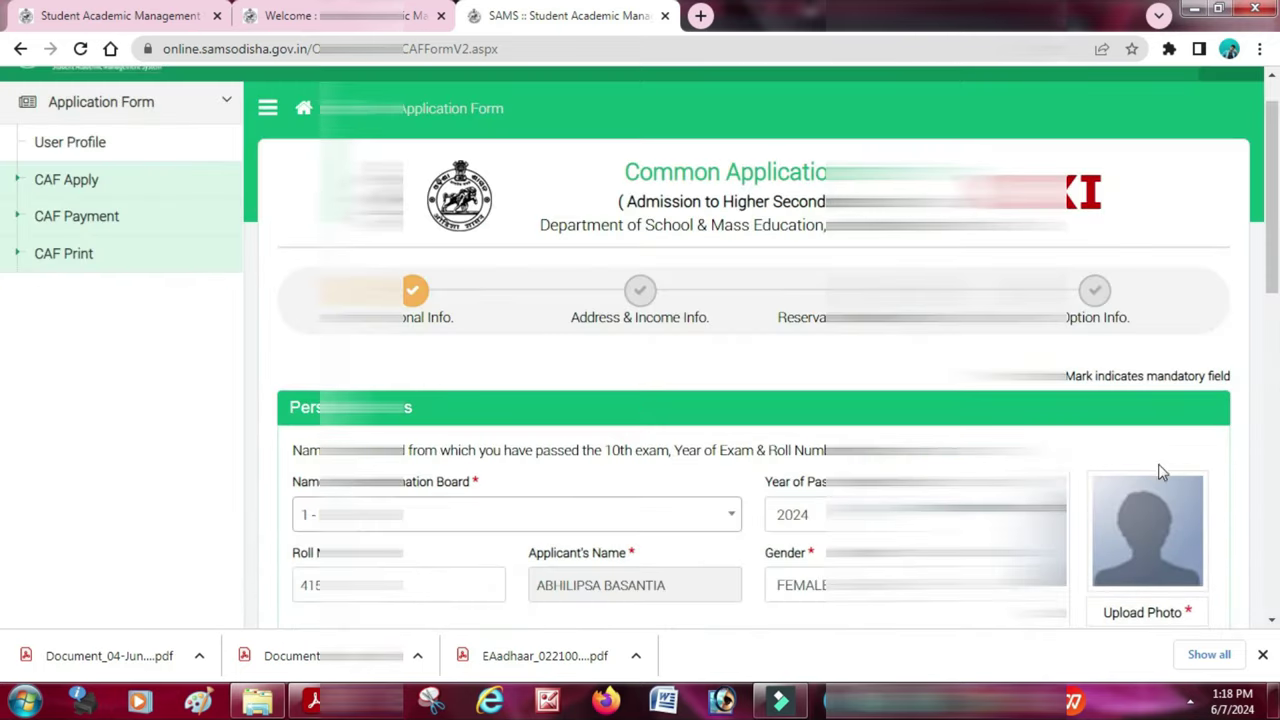
scroll(1157, 471, "down", 2)
left_click(1142, 331)
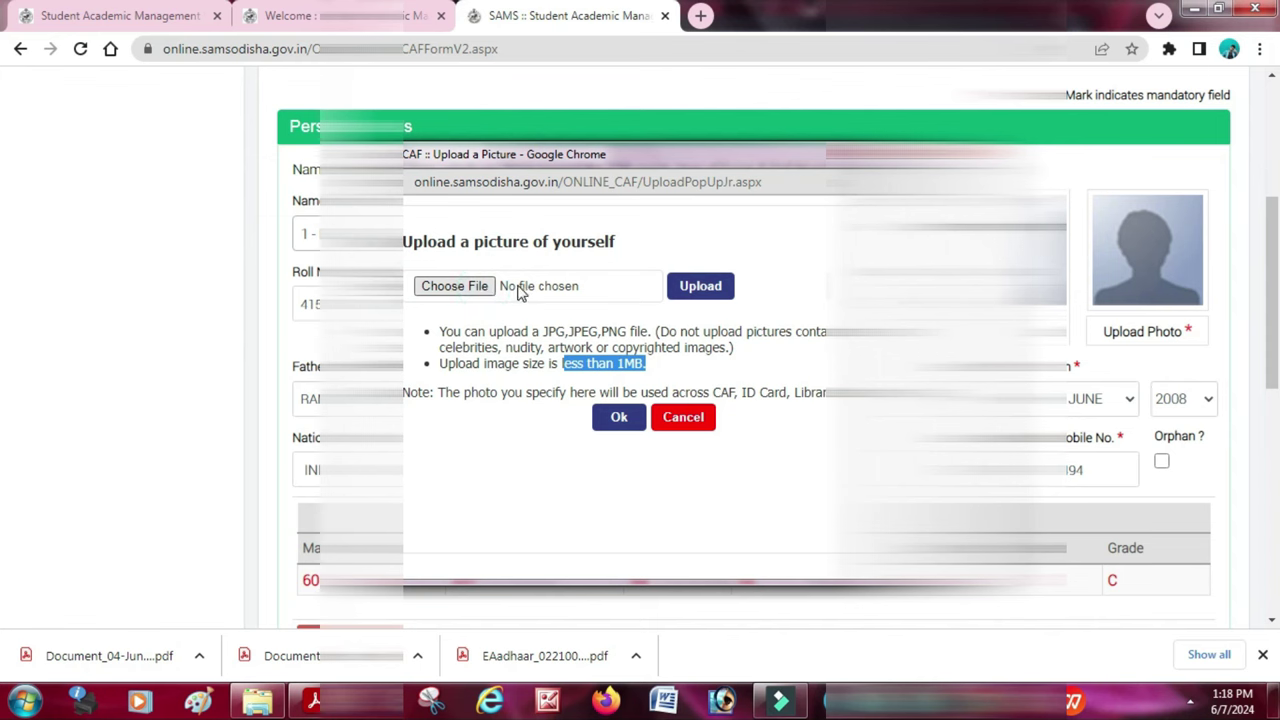
left_click(480, 287)
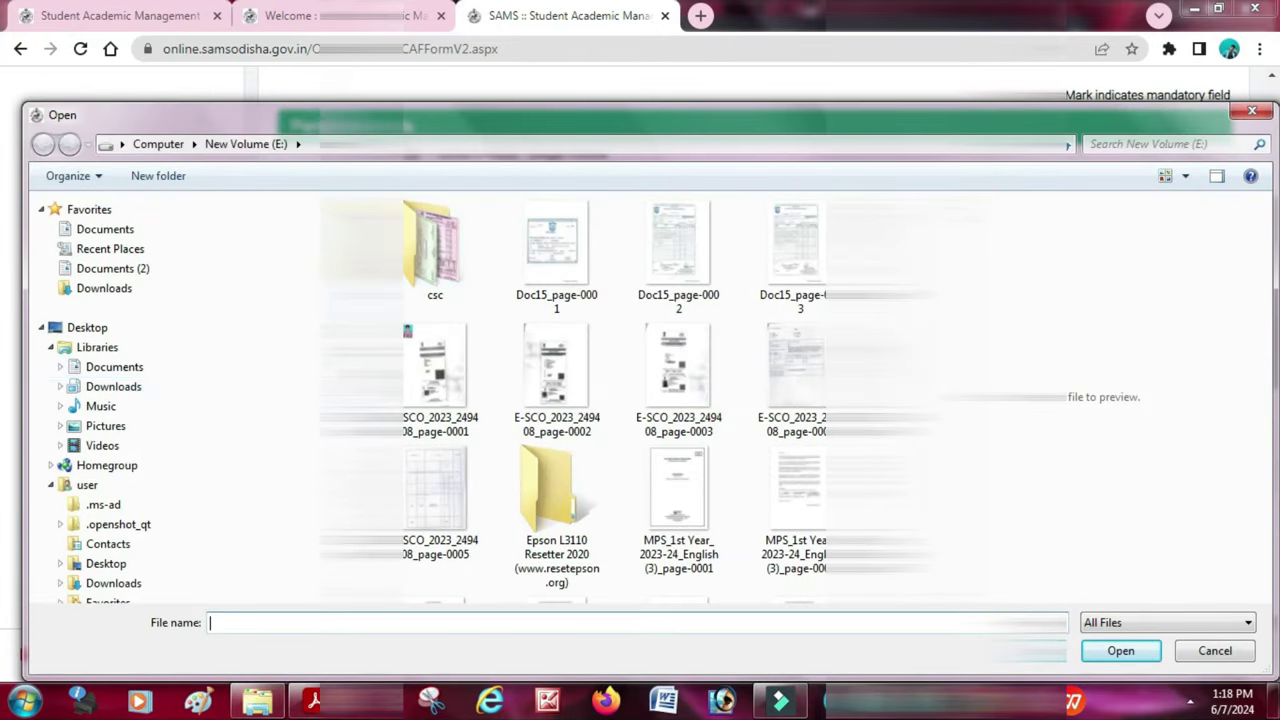
scroll(180, 500, "down", 2)
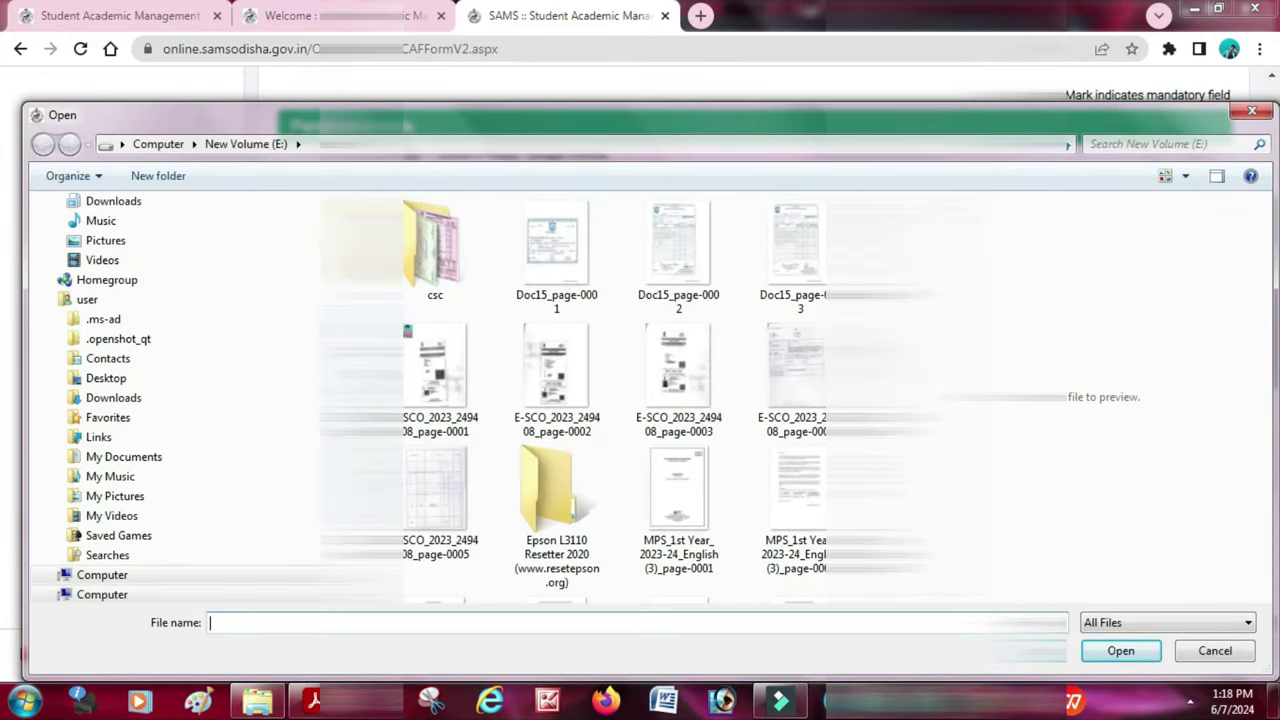
left_click(175, 540)
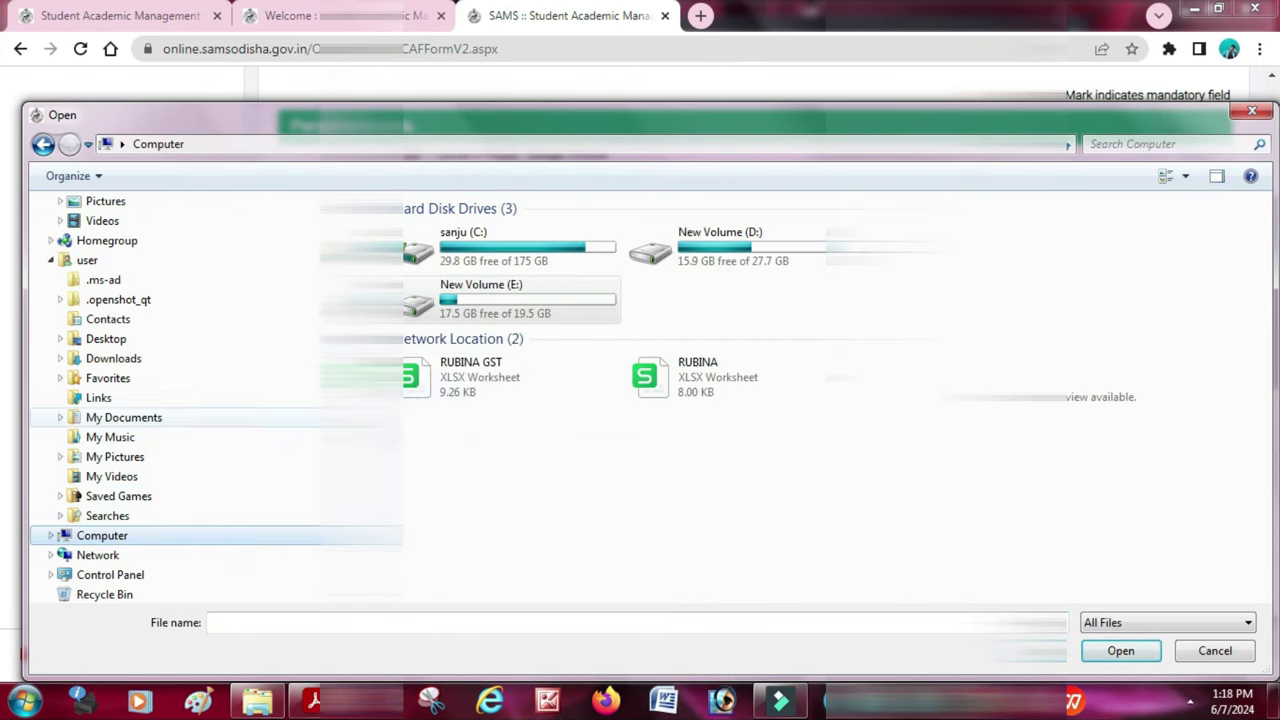
double_click(508, 298)
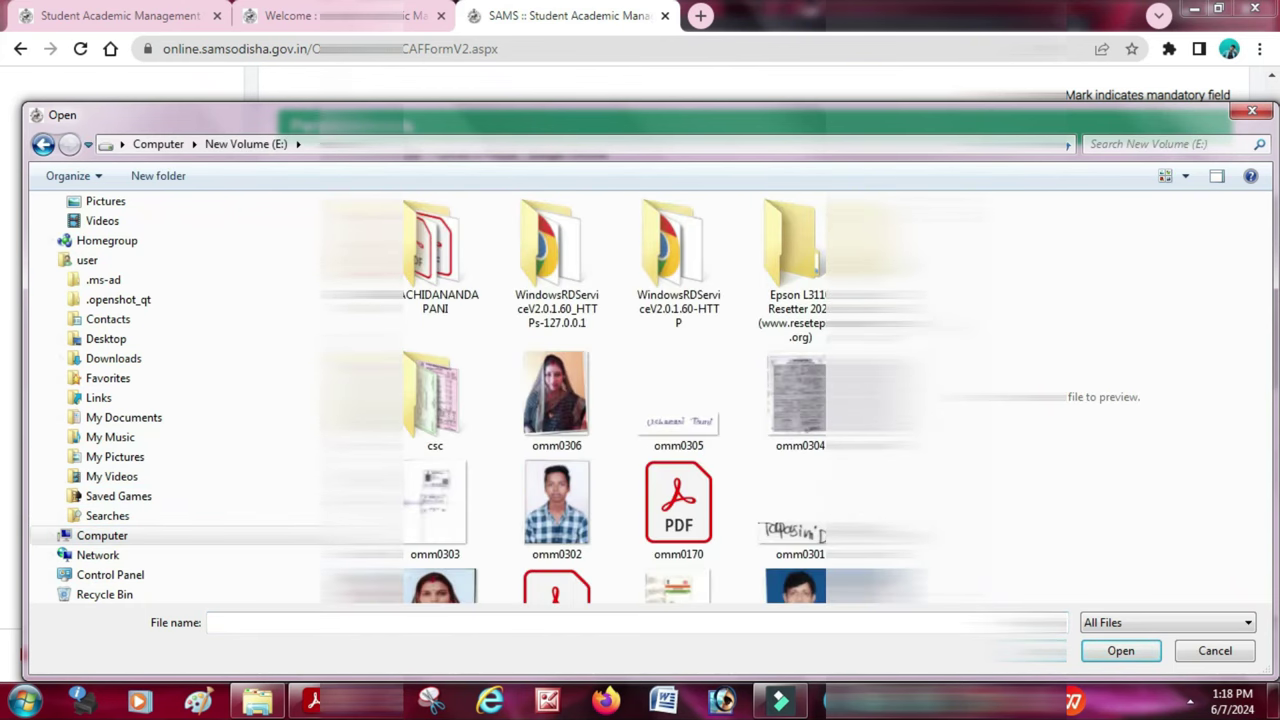
left_click(557, 505)
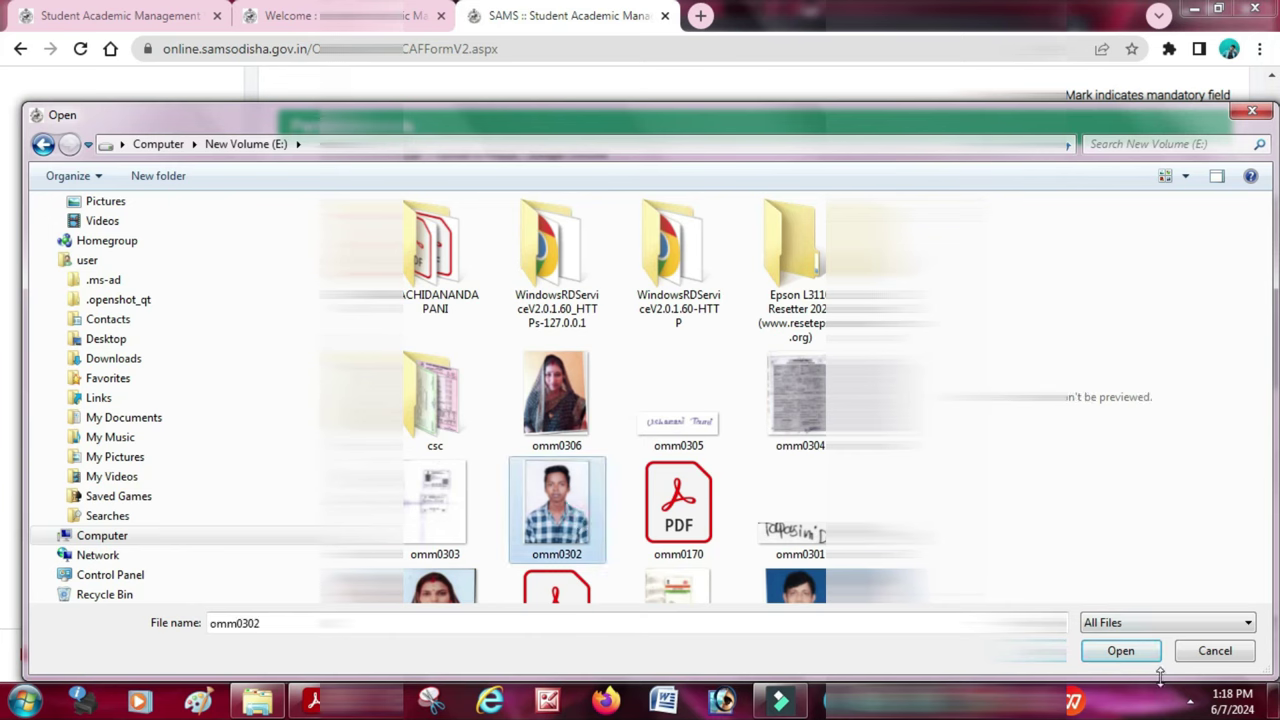
left_click(1121, 651)
left_click(701, 287)
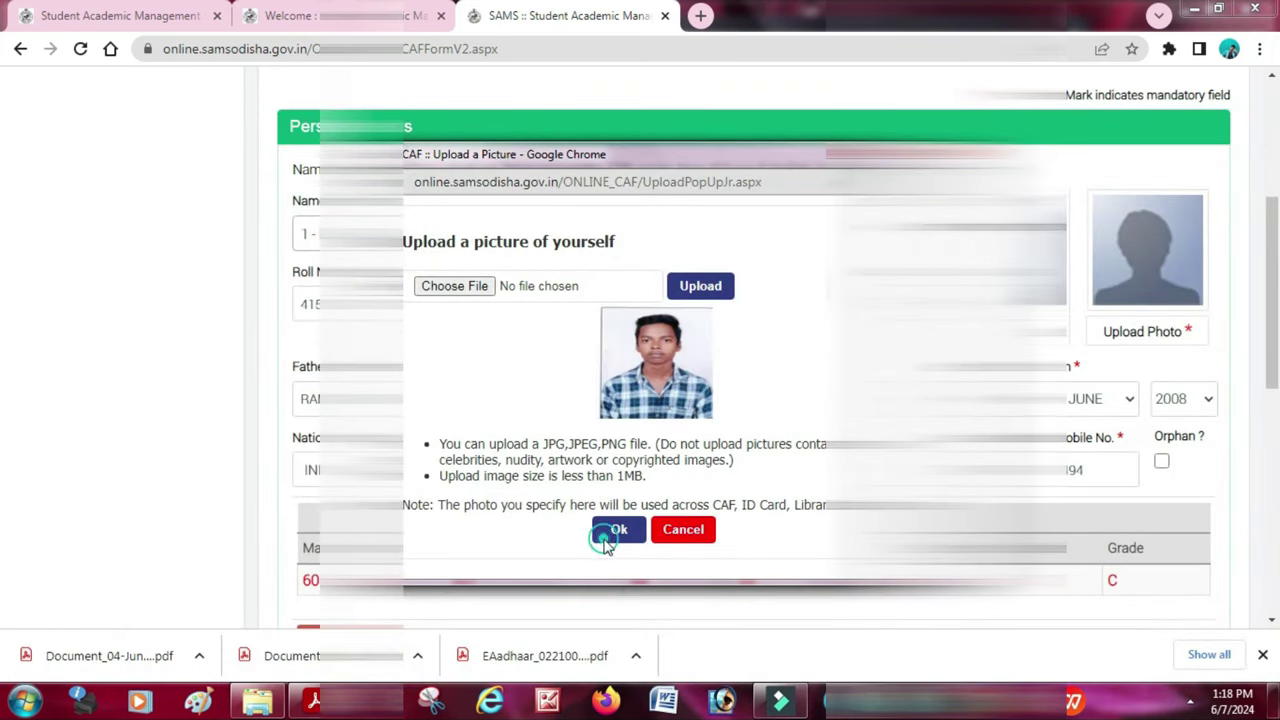
left_click(615, 529)
scroll(538, 347, "down", 5)
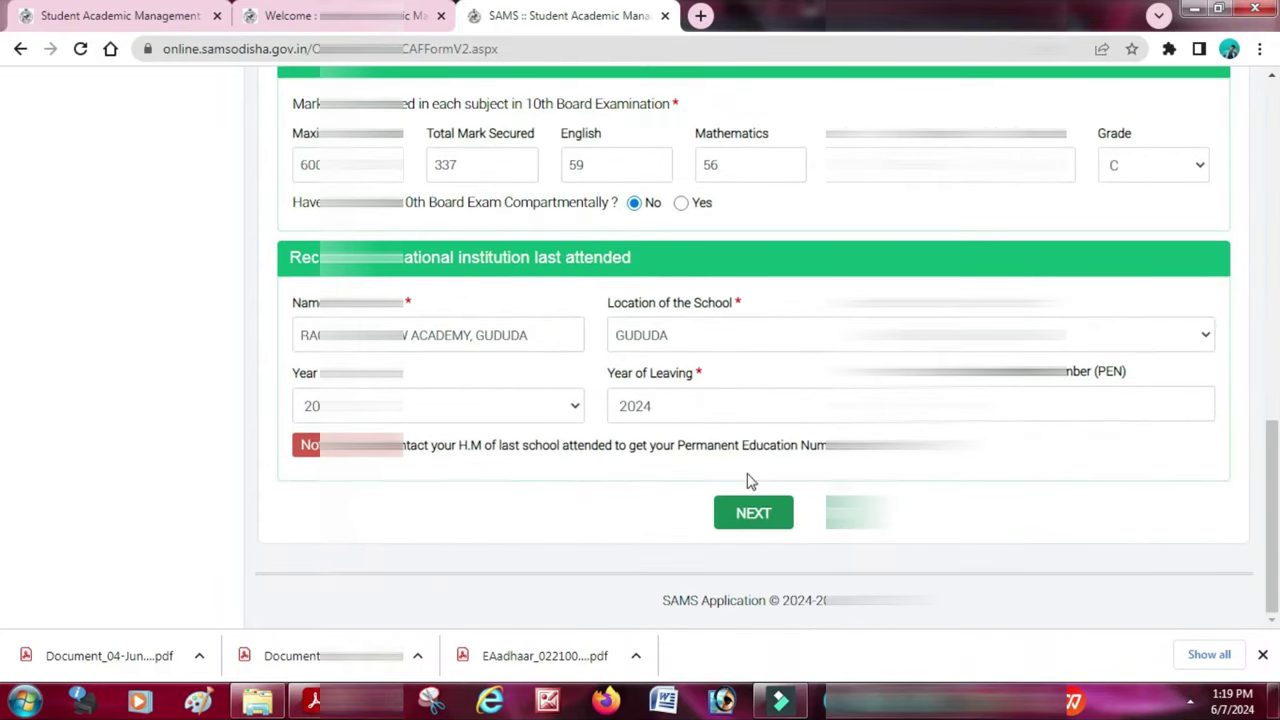
- On the Address & Income page, set District to BALASORE and Block/ULB to BALASORE SADAR
left_click(753, 512)
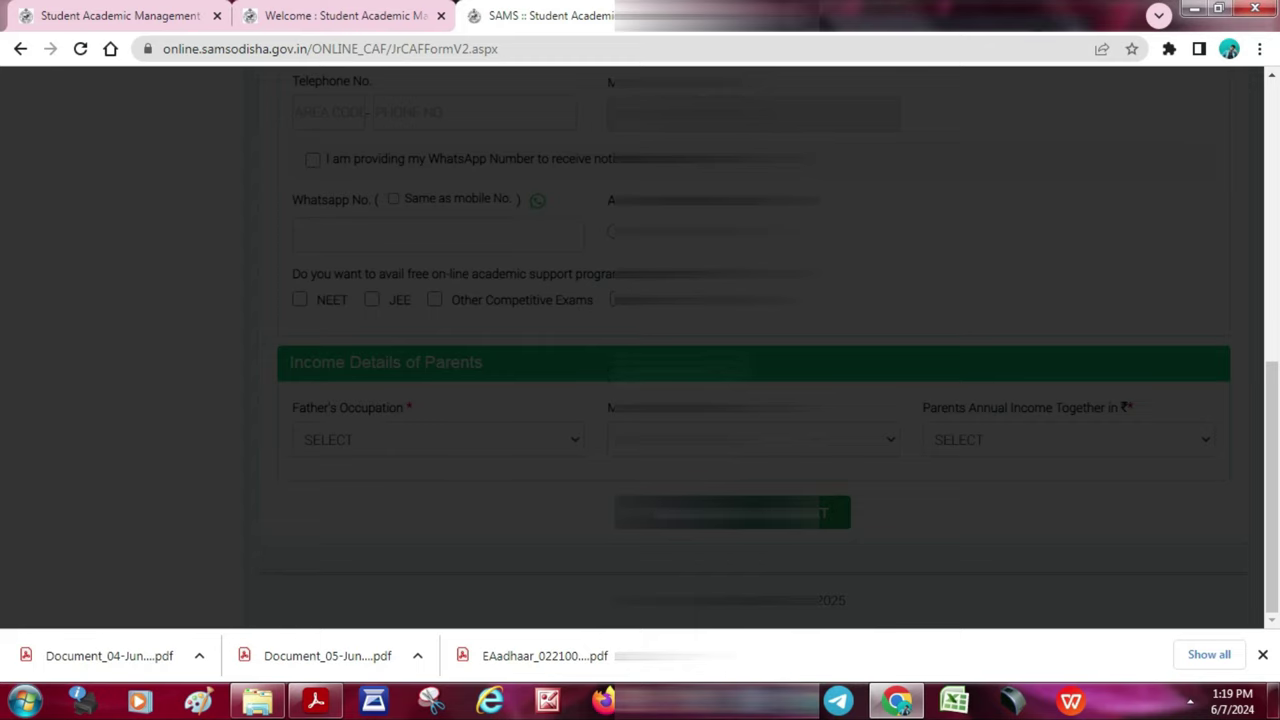
scroll(444, 168, "up", 10)
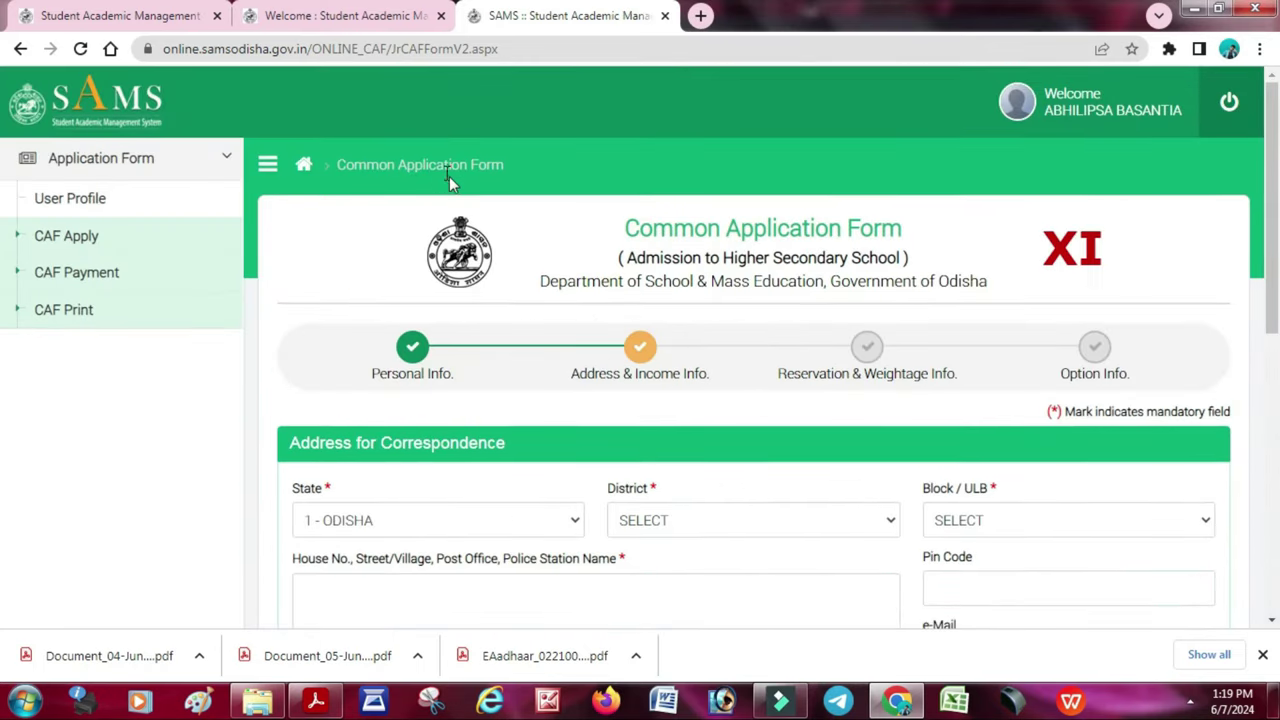
scroll(449, 176, "down", 3)
left_click(677, 230)
left_click(668, 306)
left_click(955, 246)
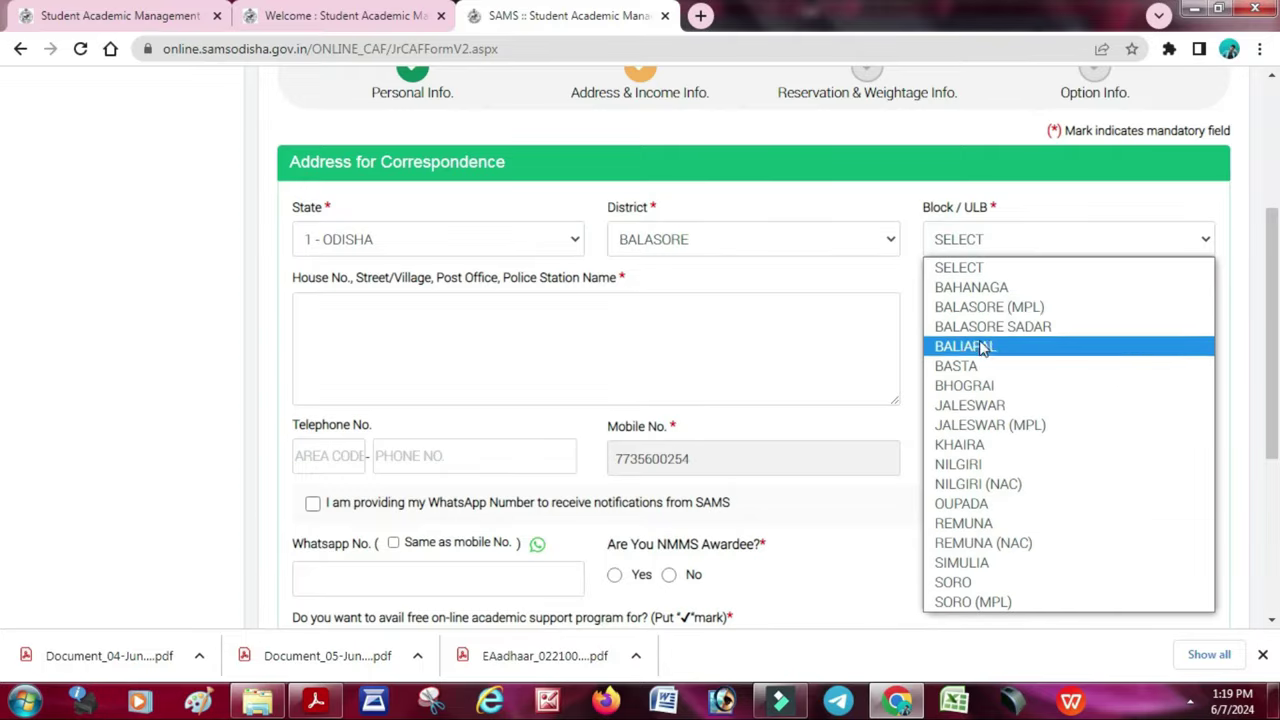
left_click(980, 327)
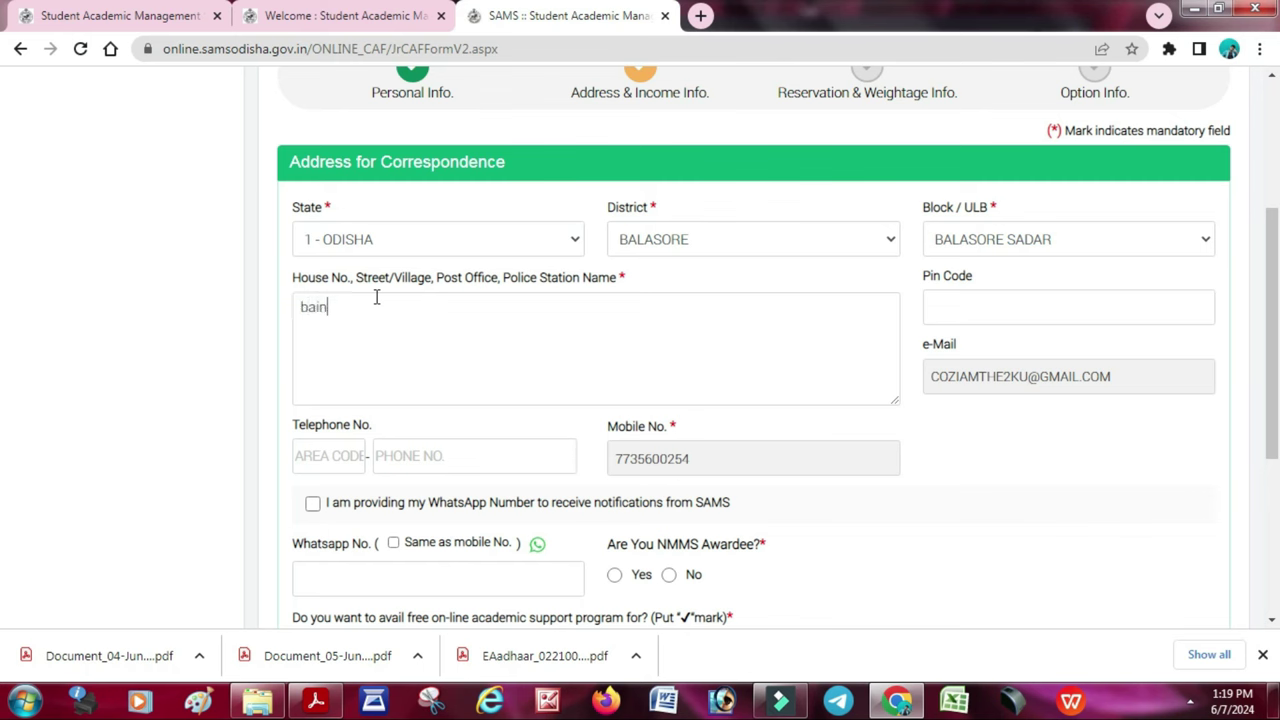
- Complete the house address and enter pin code 756003
type(",")
left_click_drag(356, 277, 575, 278)
left_click(439, 345)
type("r")
key("Tab")
type("756003")
key("Tab")
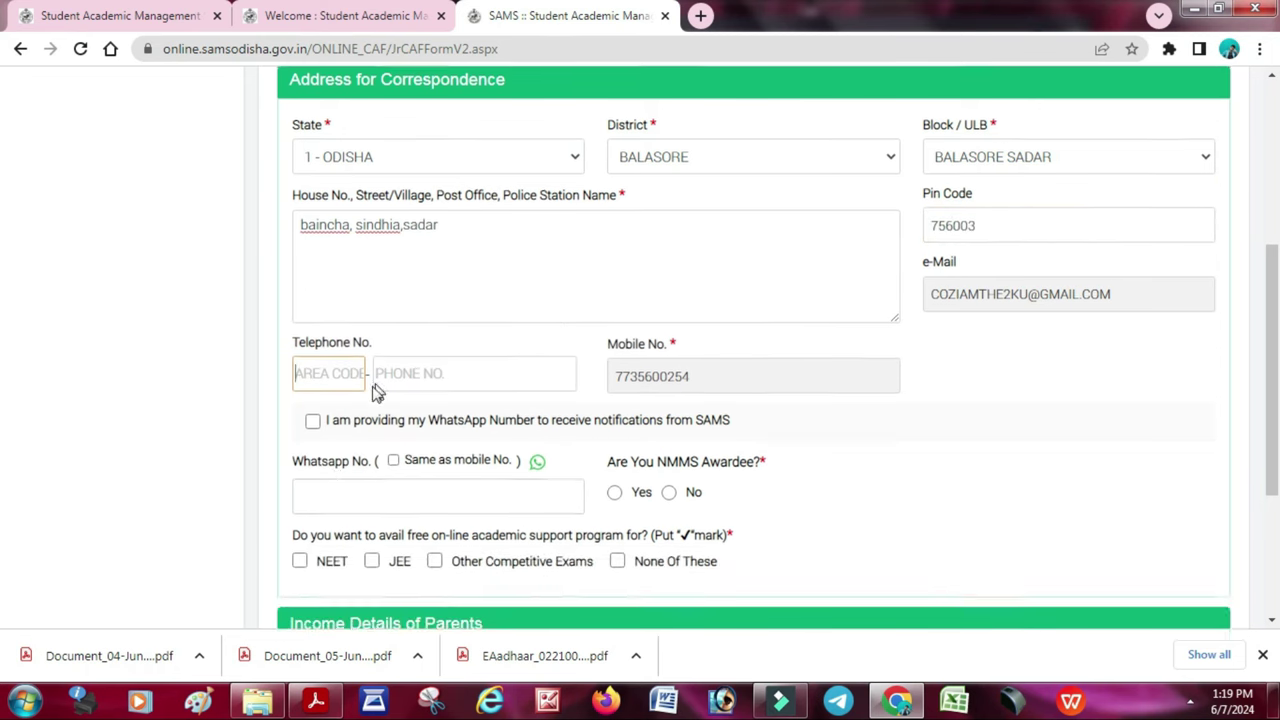
- Use the mobile number for WhatsApp, answer No to NMMS, and request NEET and Other Competitive Exams support
scroll(371, 391, "down", 2)
left_click(313, 316)
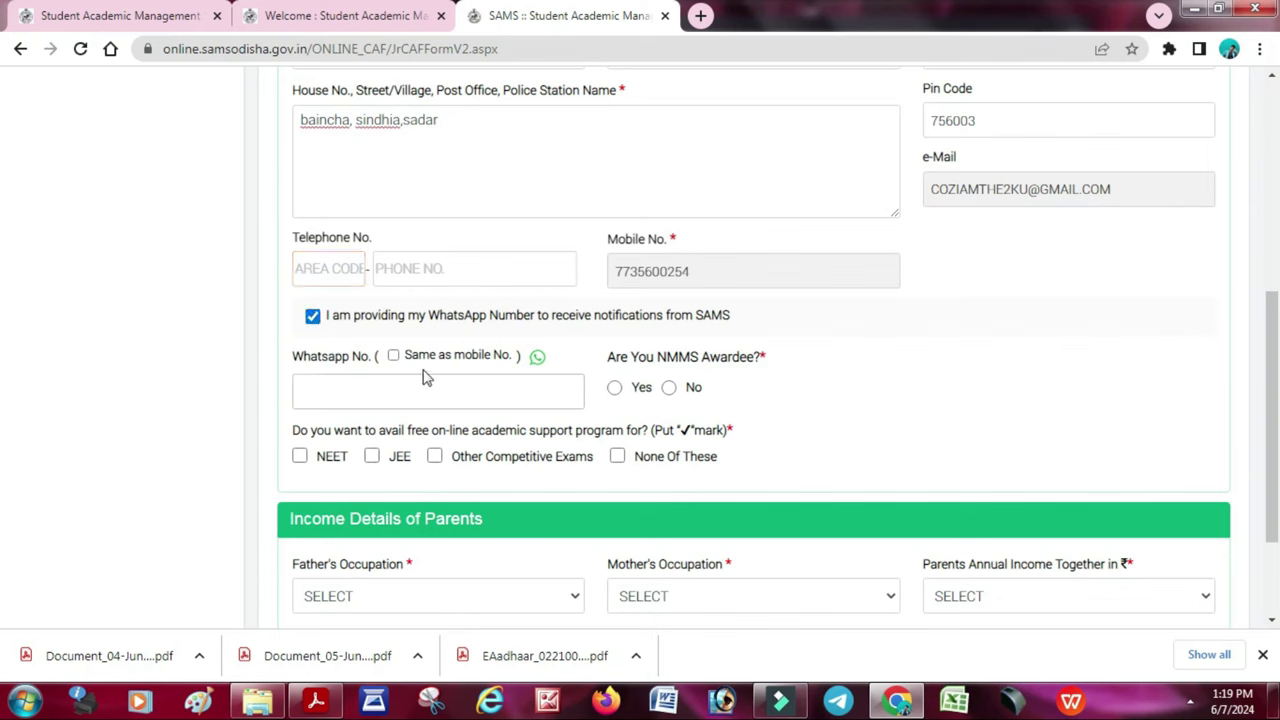
left_click(394, 357)
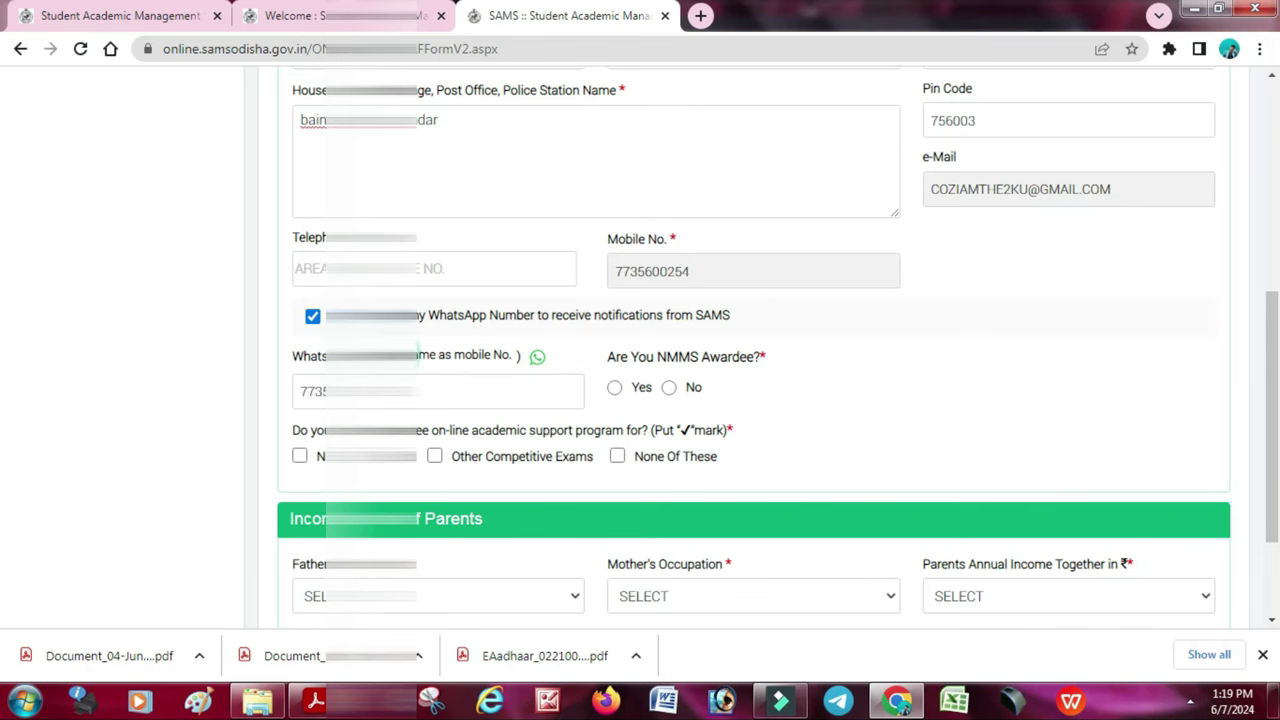
scroll(660, 373, "down", 1)
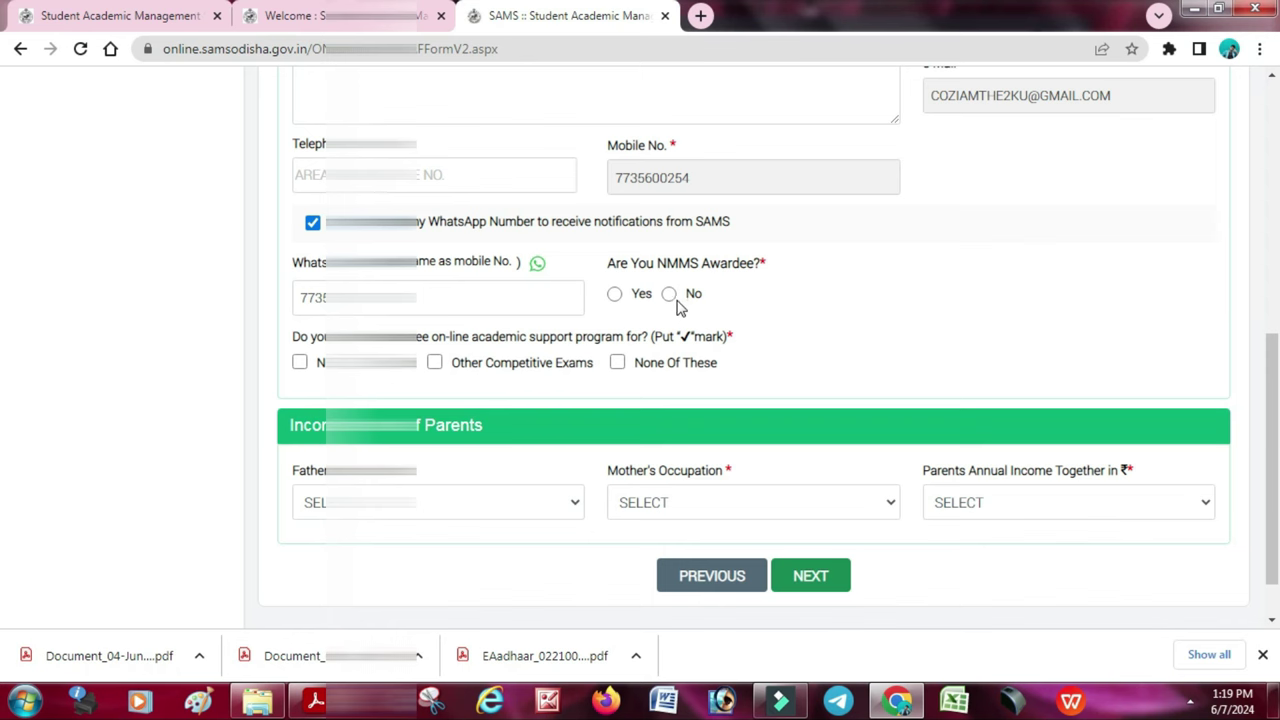
left_click(669, 294)
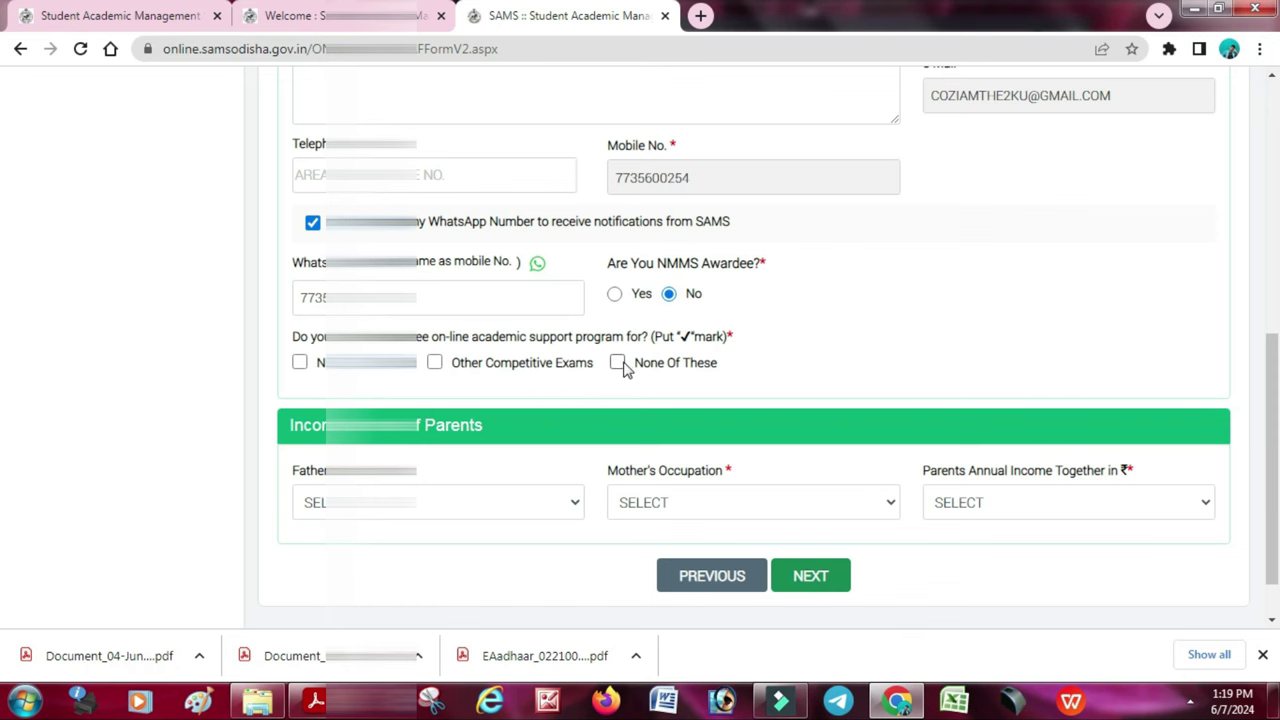
left_click(435, 362)
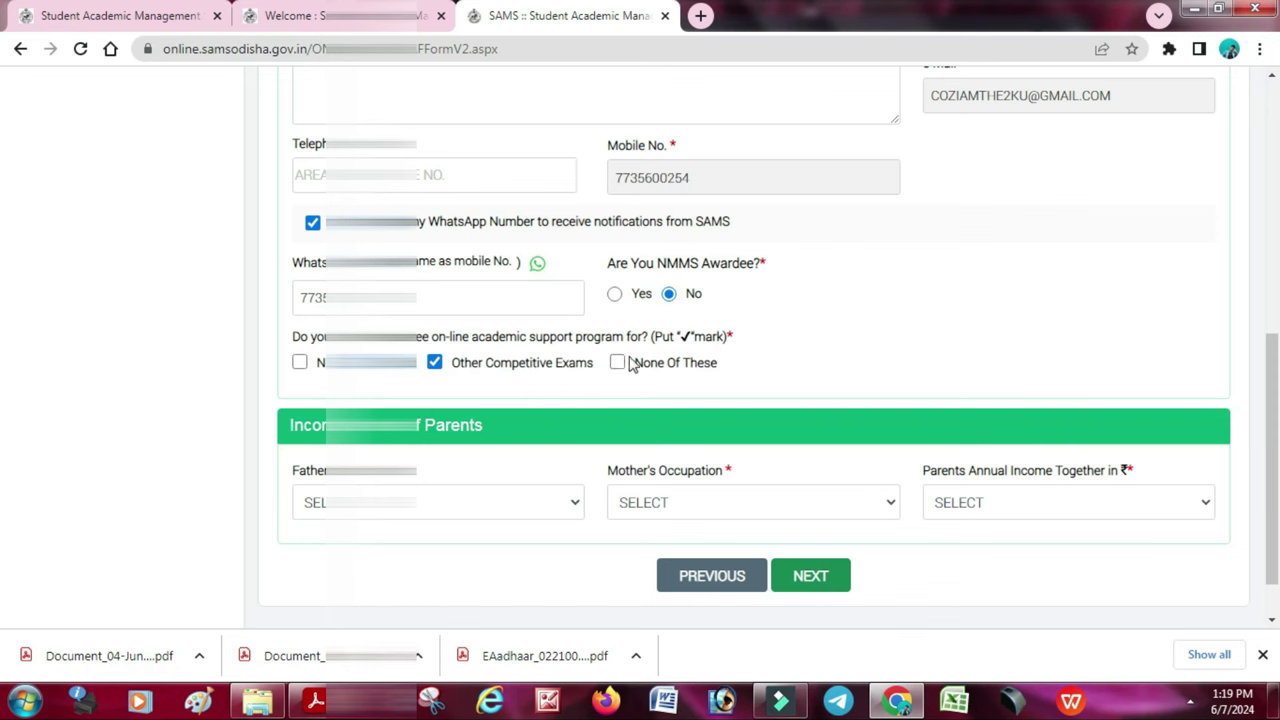
left_click(300, 362)
- Set father's occupation, mother's occupation HOME MAKER, and parents' income 0 - 1,00,000
scroll(567, 385, "down", 1)
left_click(445, 454)
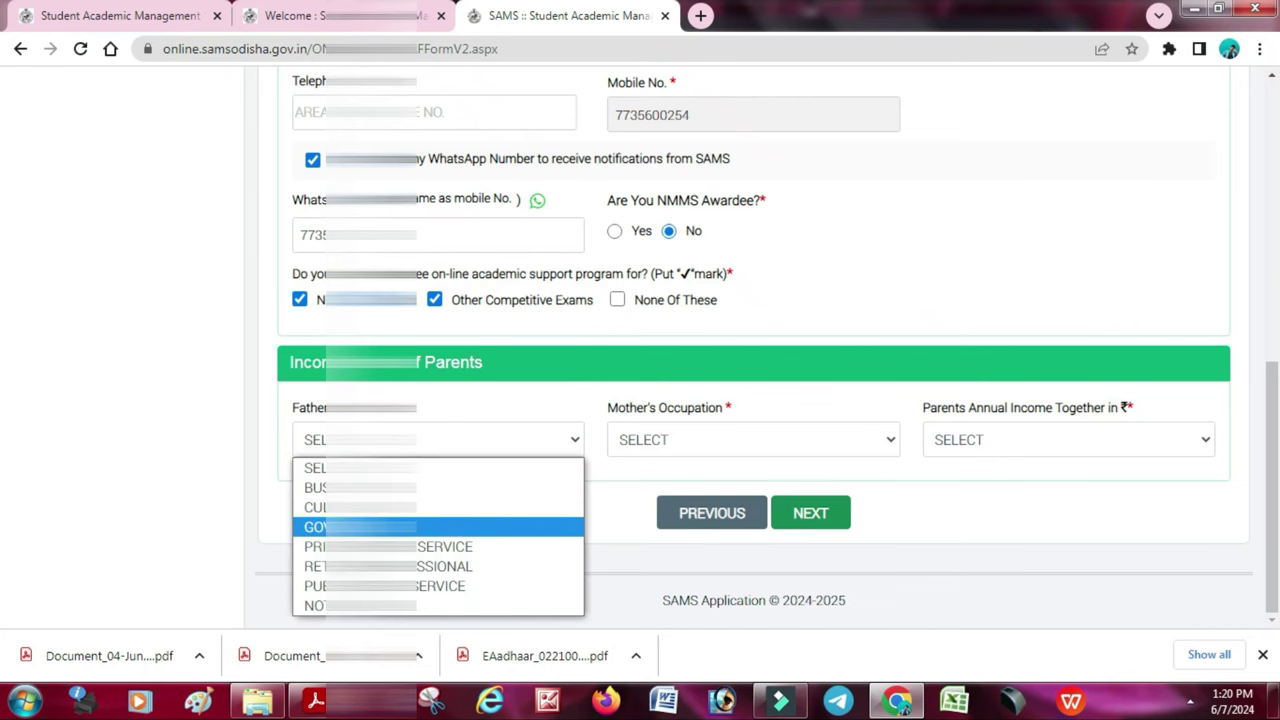
key("Up")
key("Return")
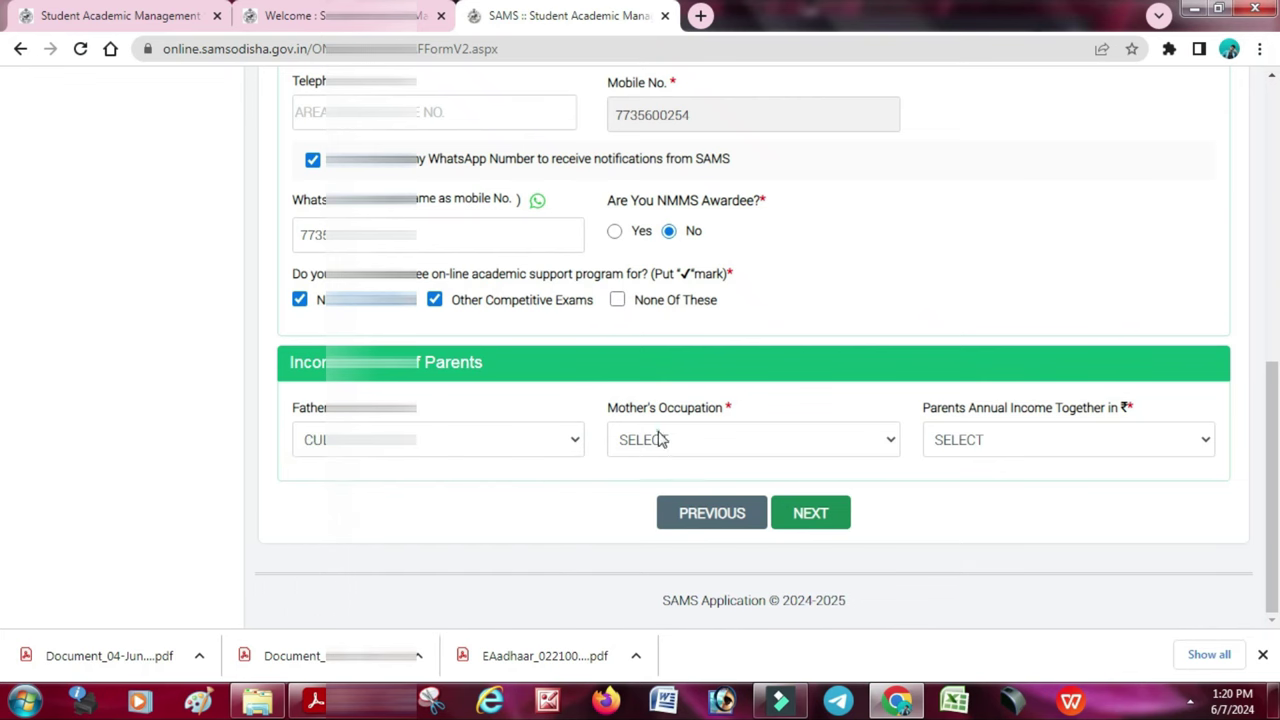
left_click(657, 440)
left_click(635, 548)
left_click(986, 440)
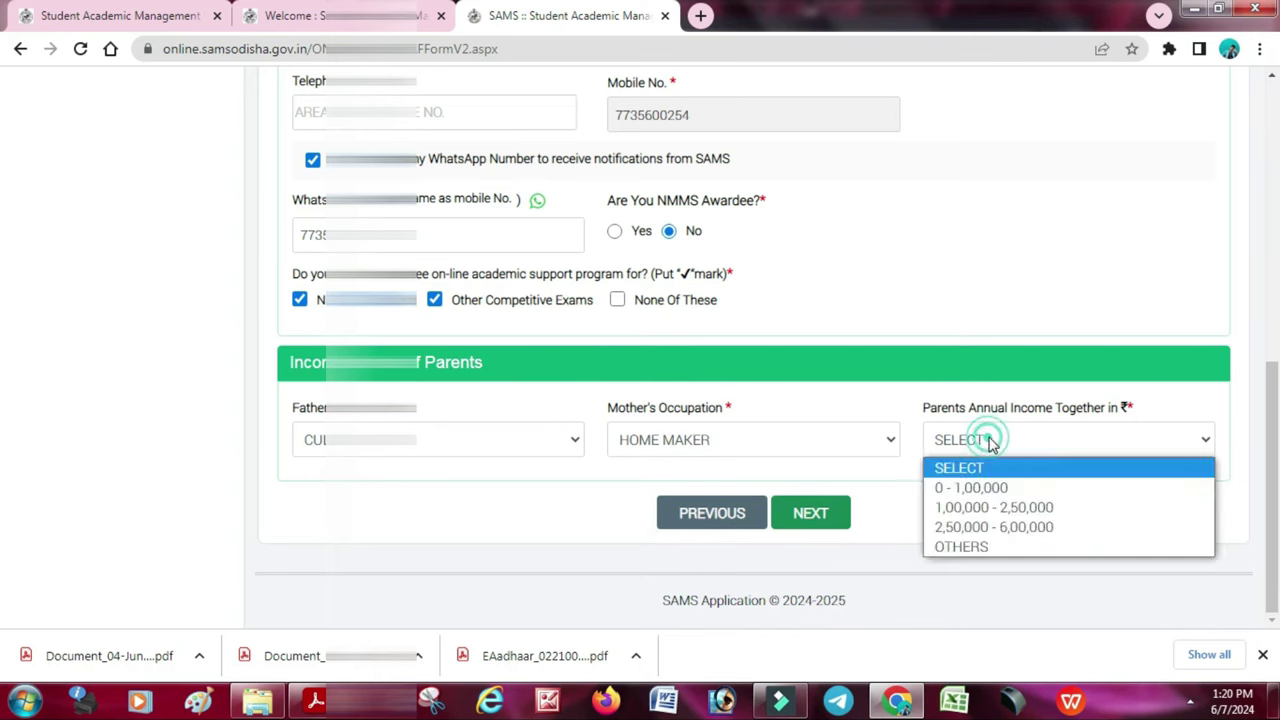
left_click(972, 489)
- Enter the bank account number and IFSC IOBA0003515, fetching branch GHODAPADA
scroll(620, 583, "down", 1)
scroll(620, 583, "down", 1)
left_click(423, 400)
type("3515")
key("Tab")
type("IOBA000351")
key("Tab")
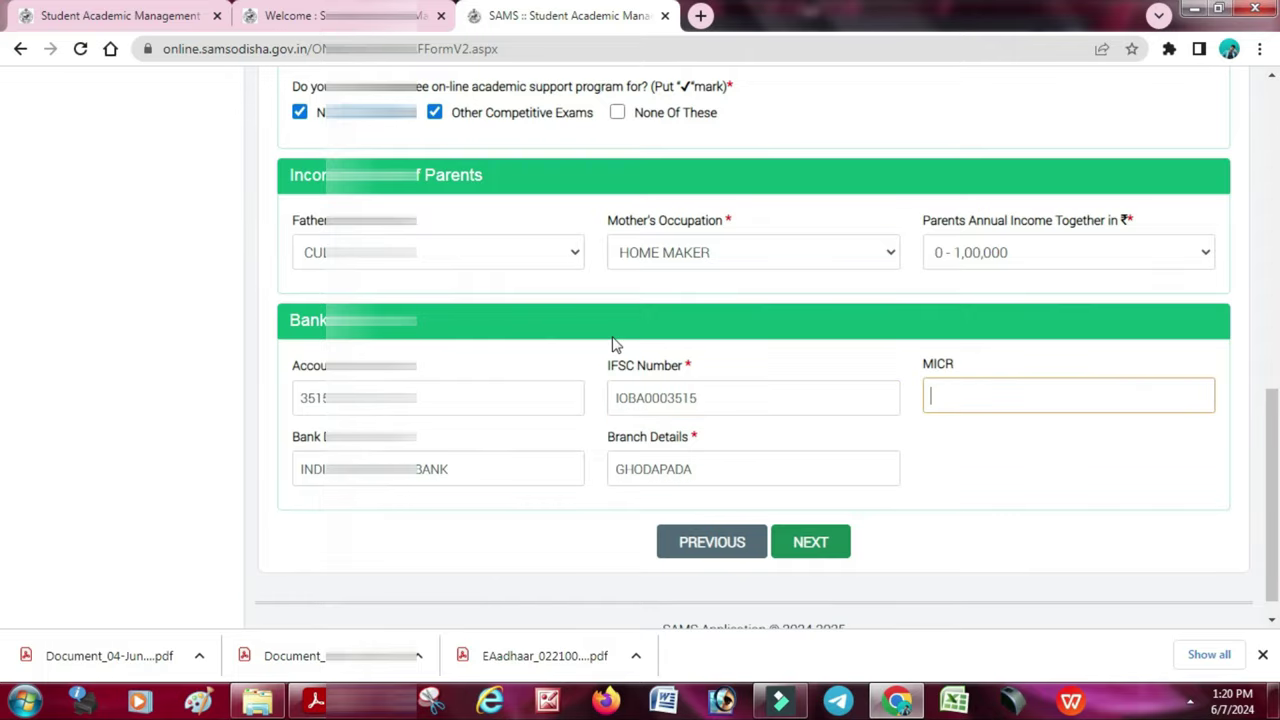
- Select SEBC under Reservation Details, with the Rs 200 fee, and proceed to the Option Info page
left_click(812, 560)
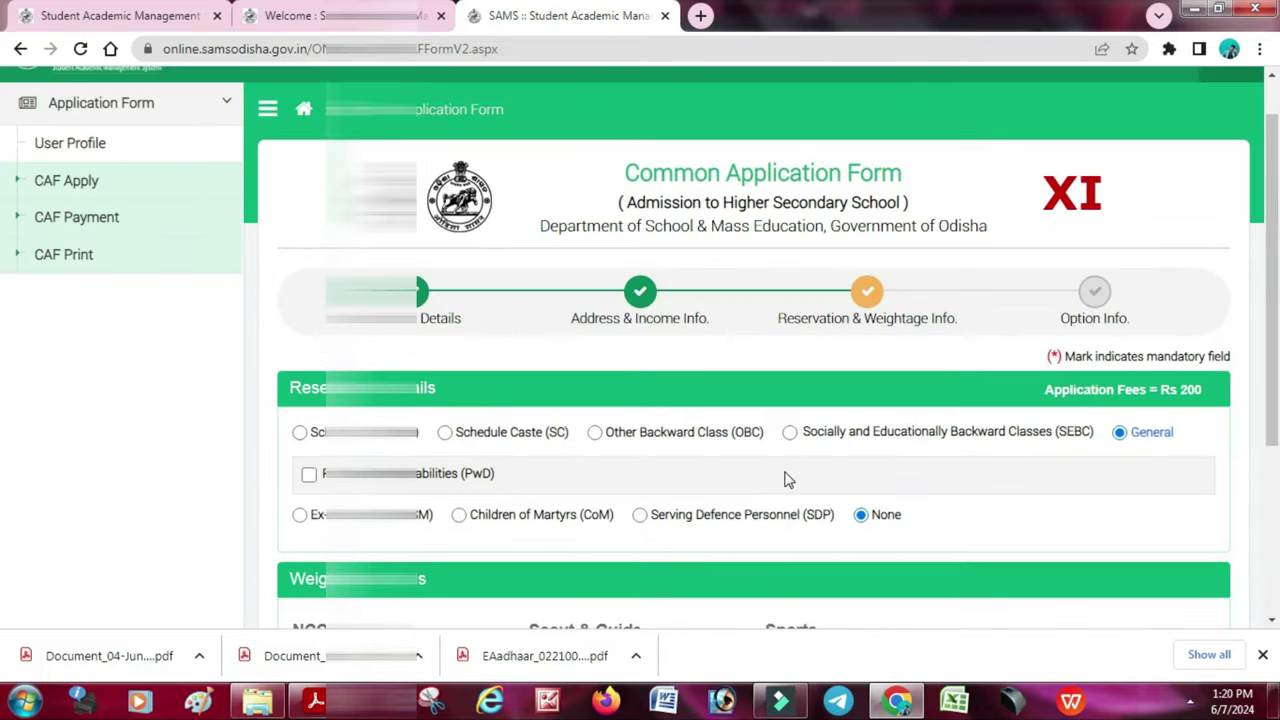
left_click(465, 438)
left_click(302, 433)
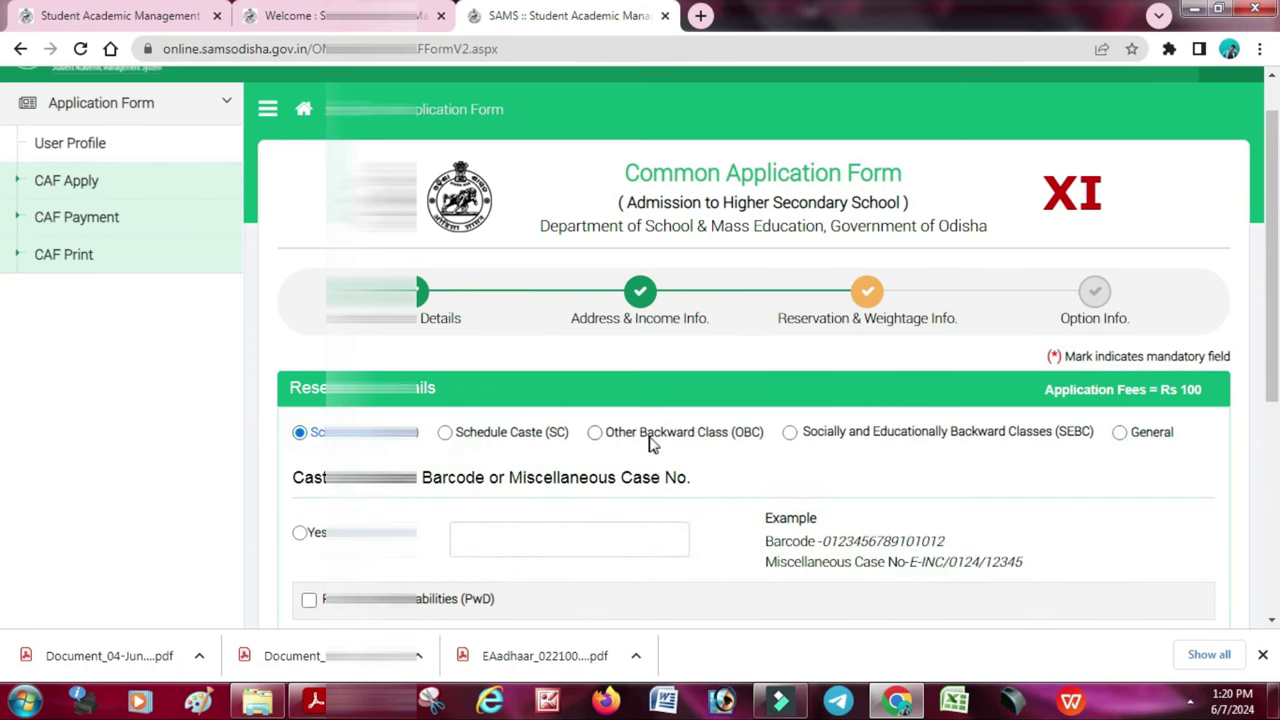
left_click(595, 432)
left_click(789, 432)
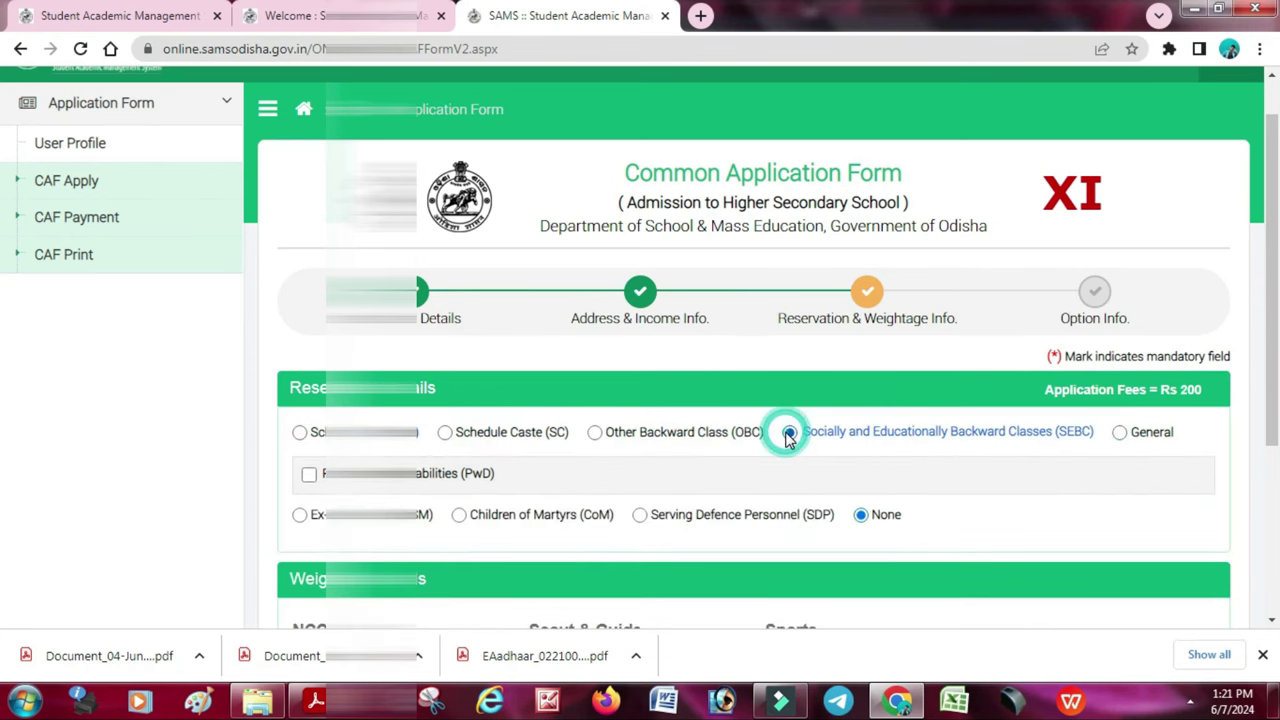
scroll(786, 438, "down", 1)
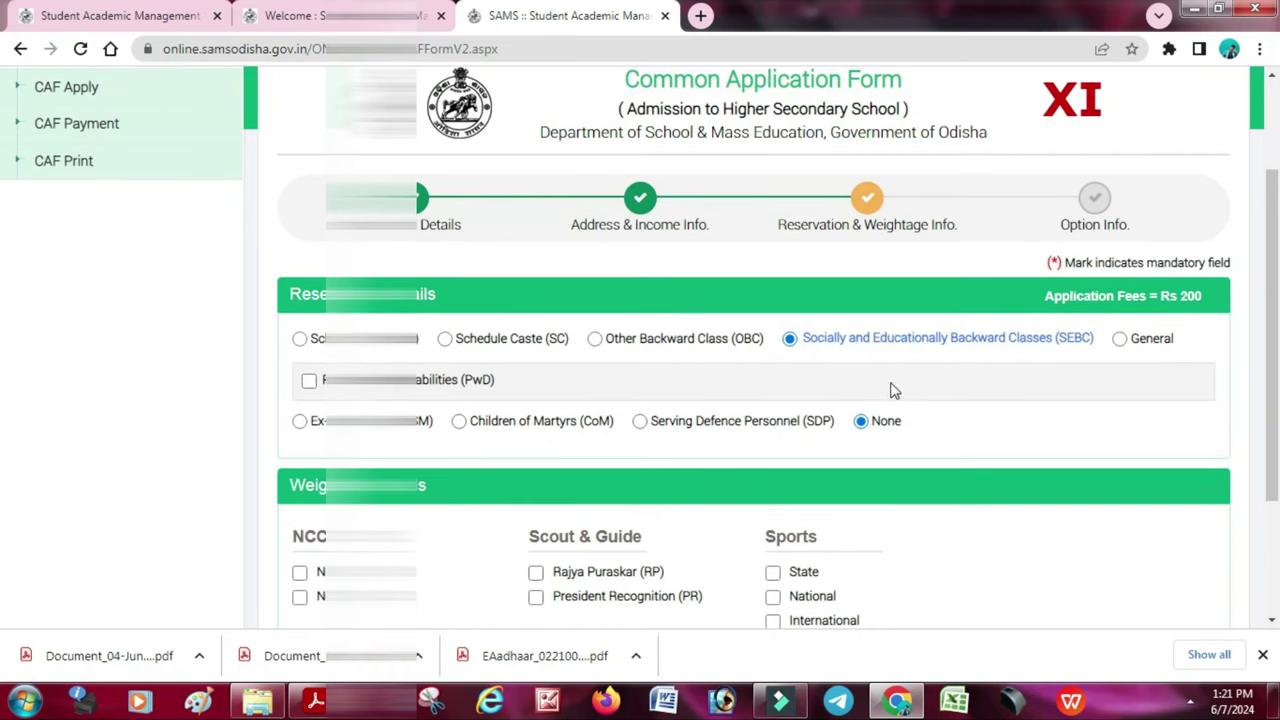
scroll(706, 442, "down", 2)
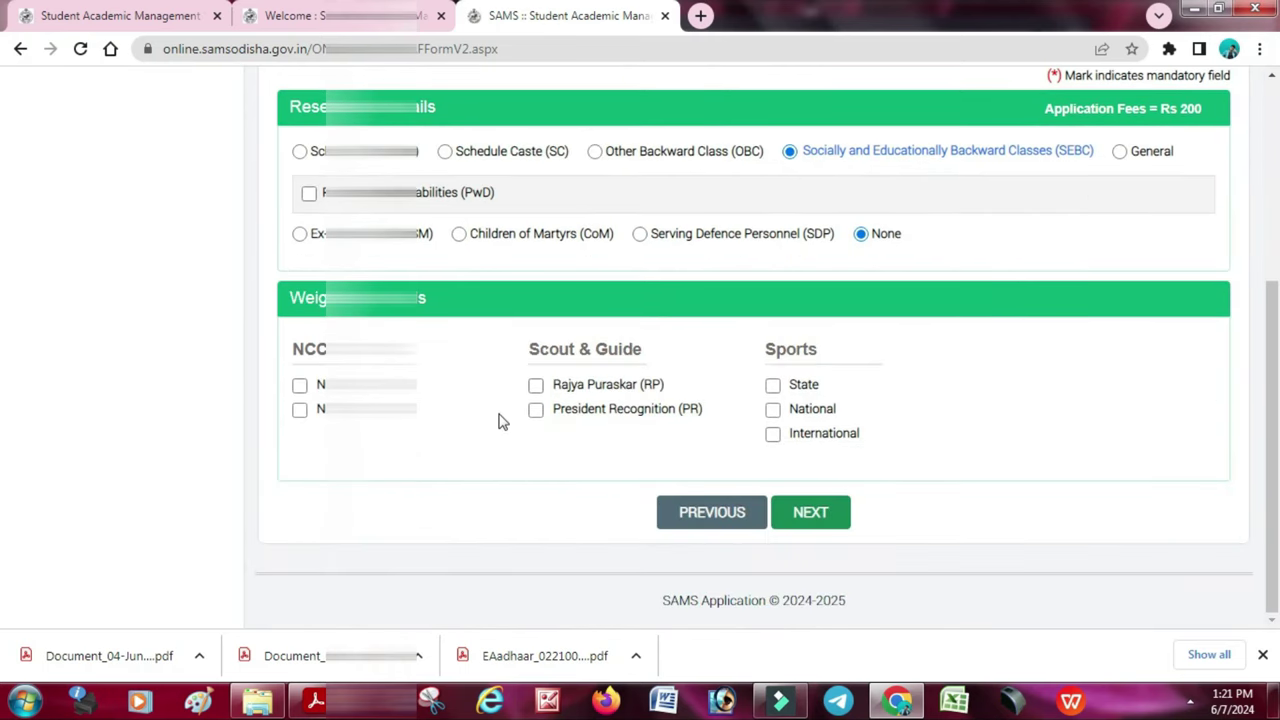
left_click(807, 512)
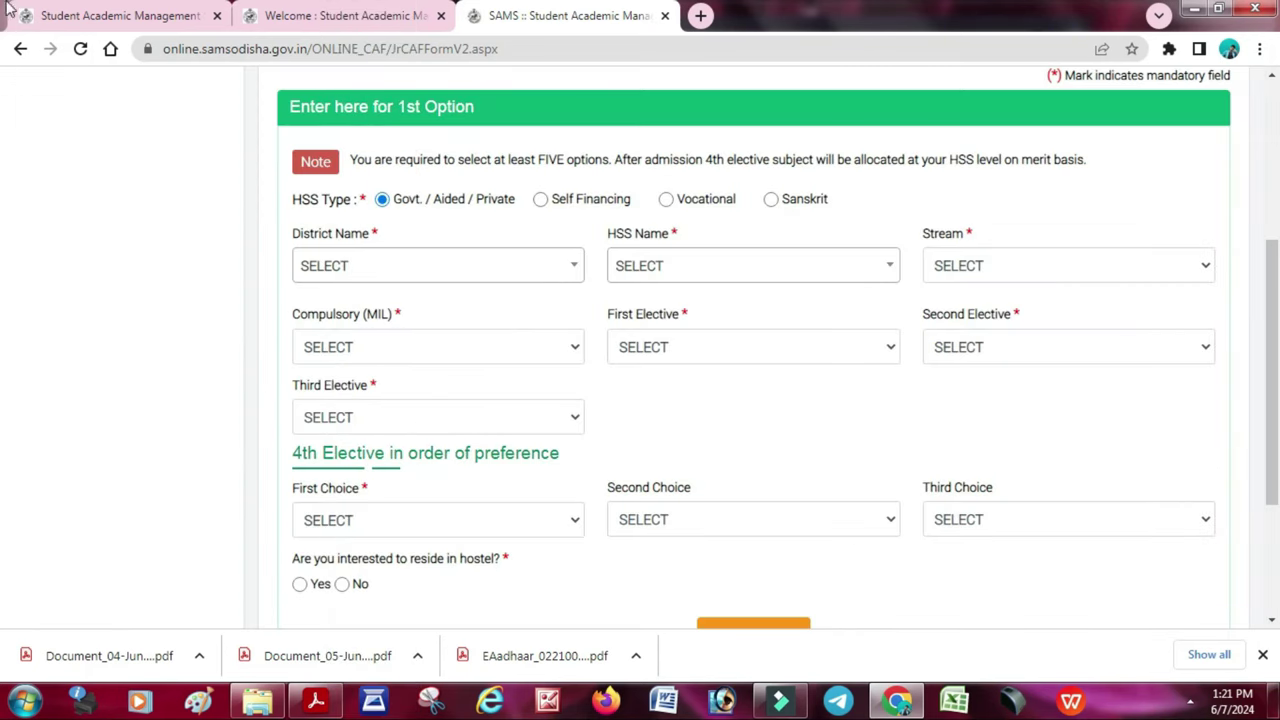
- For the 1st option, pick district BALASORE and search 'FA' to select Fakir Mohan Higher Secondary School
left_click(500, 266)
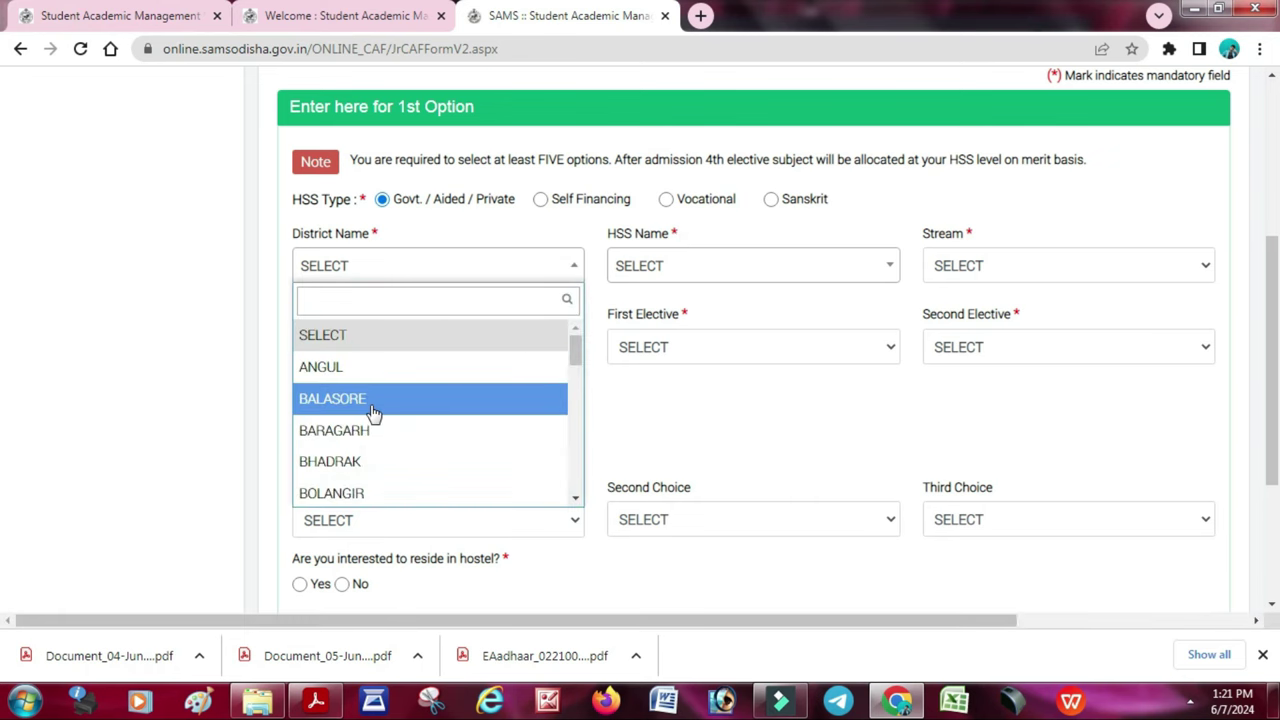
left_click(375, 410)
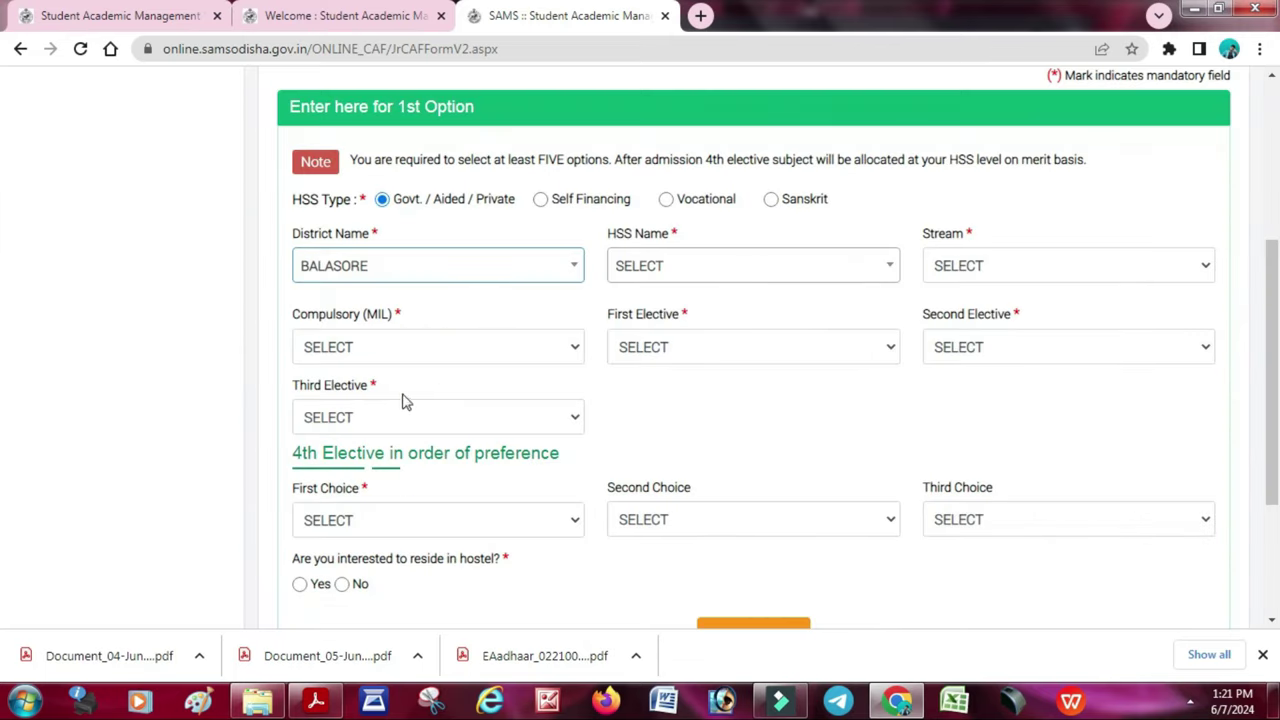
left_click(755, 267)
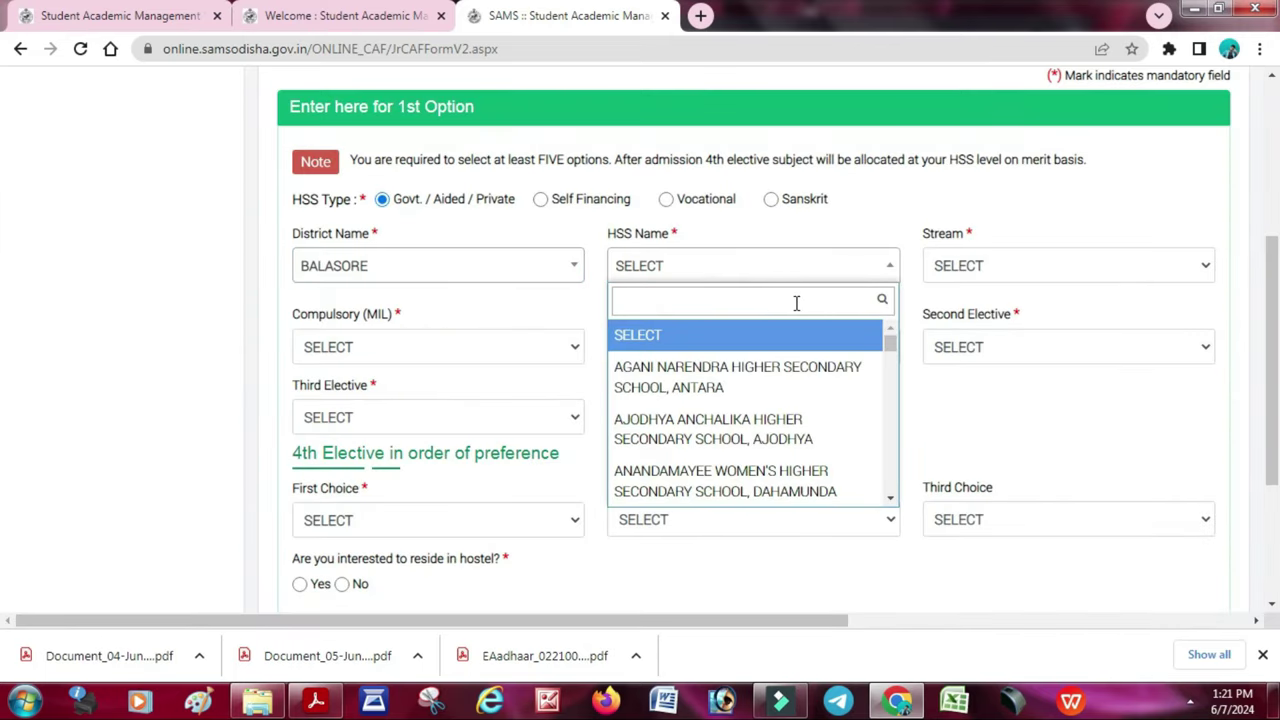
type("k")
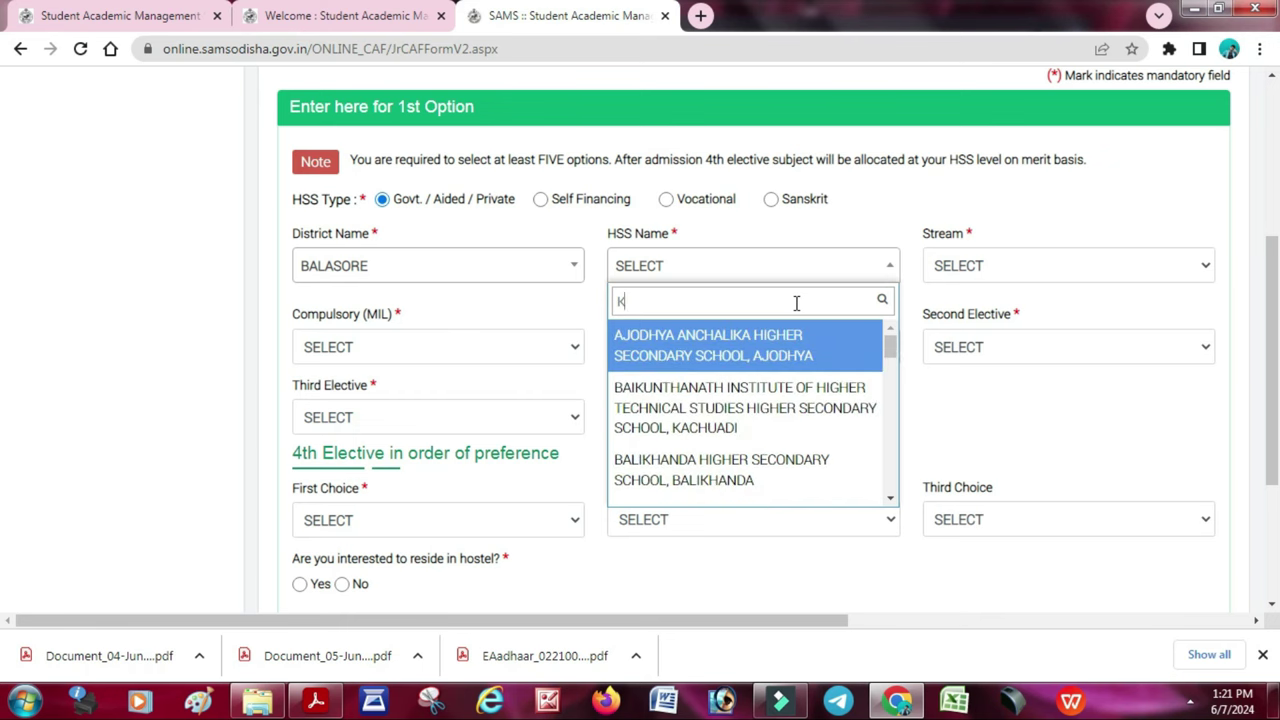
key("BackSpace")
type("FAKIR")
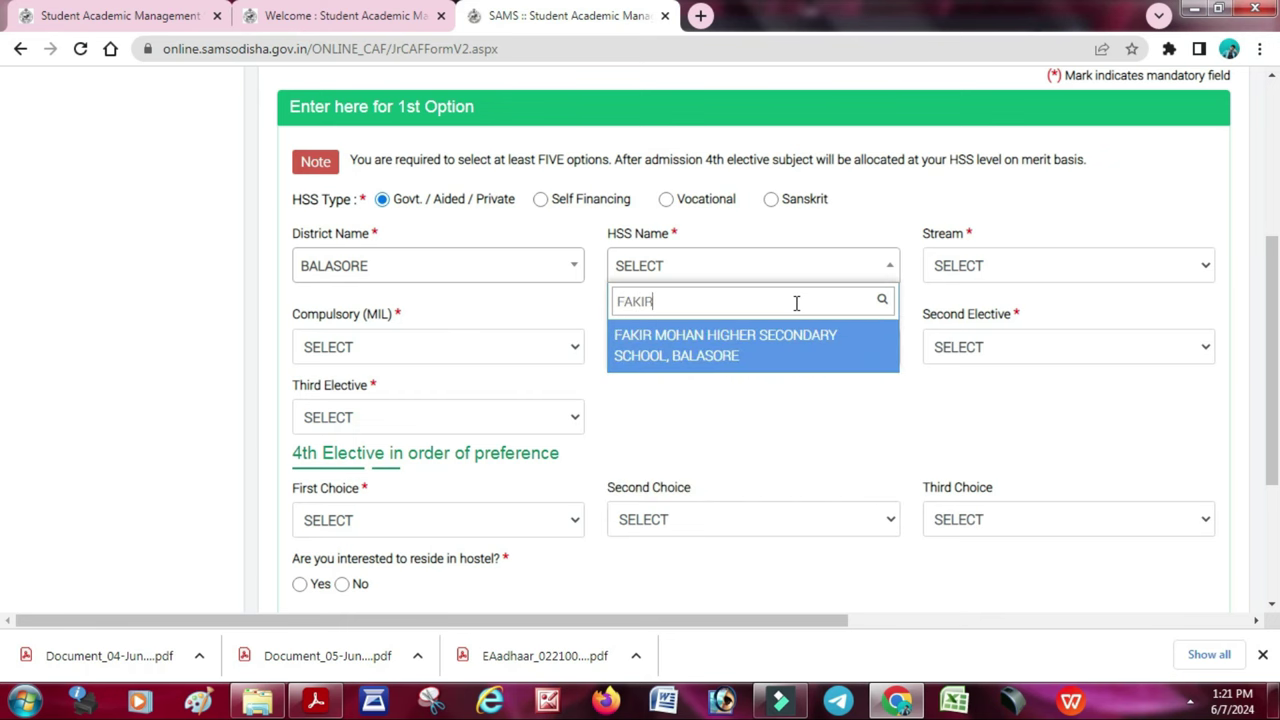
left_click(769, 364)
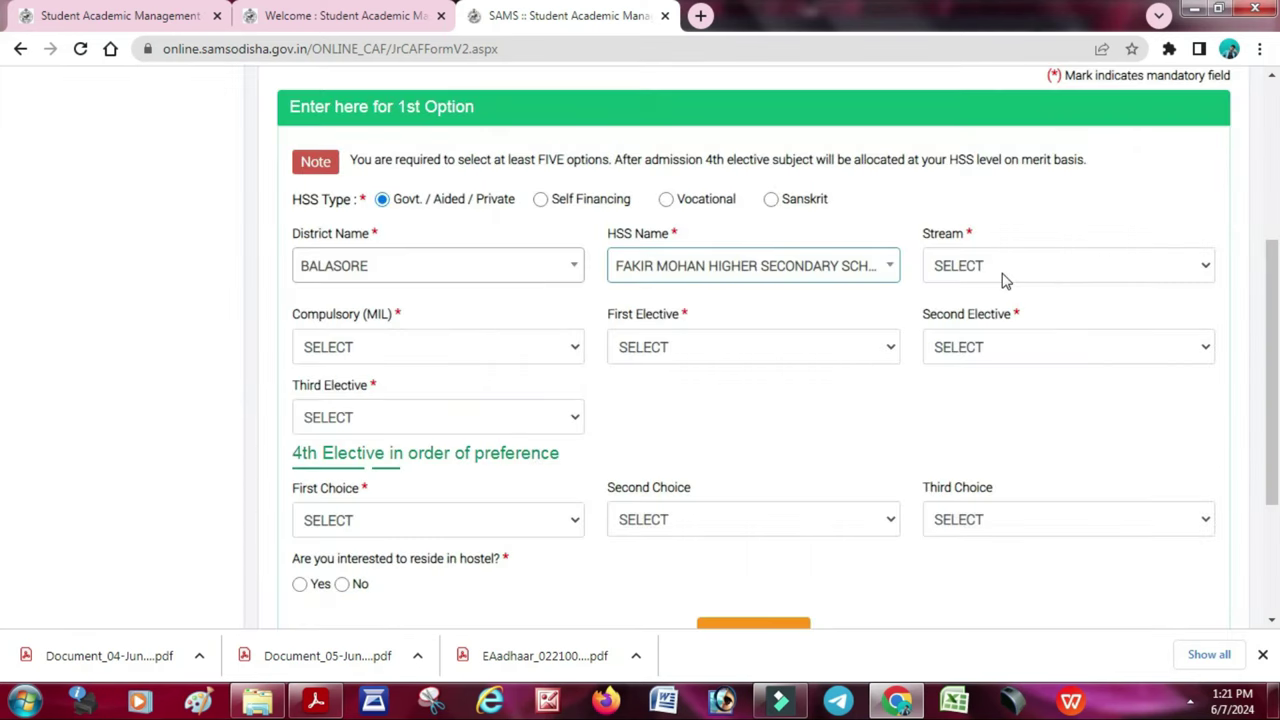
- Set the stream to ARTS, dismiss the cut-off alert, and highlight cutoffs 81.67% and 80.17%
left_click(1005, 279)
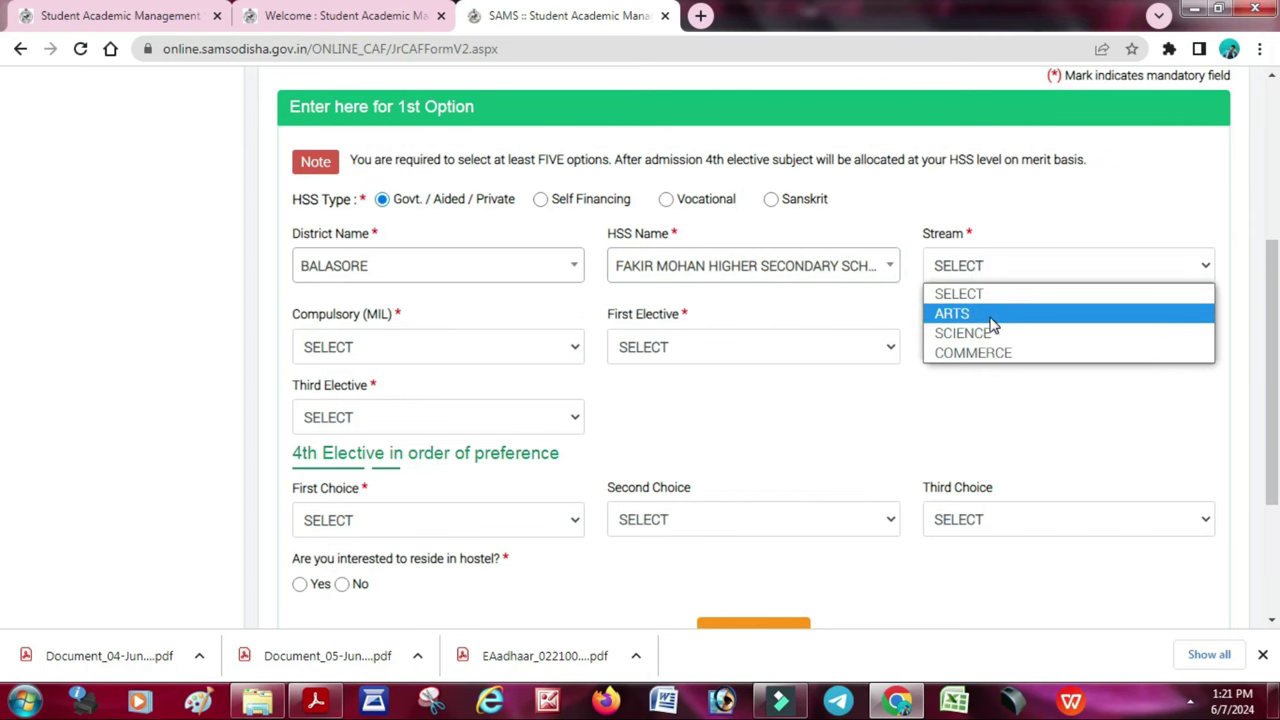
left_click(993, 314)
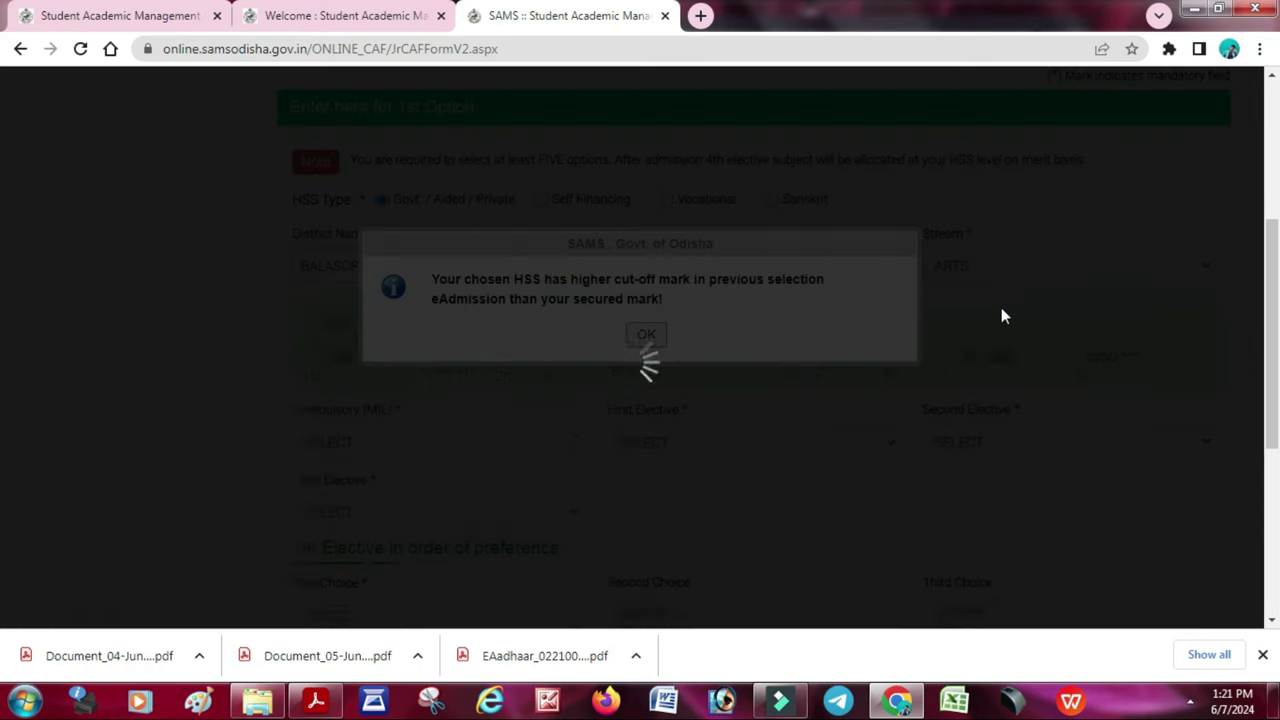
left_click(645, 336)
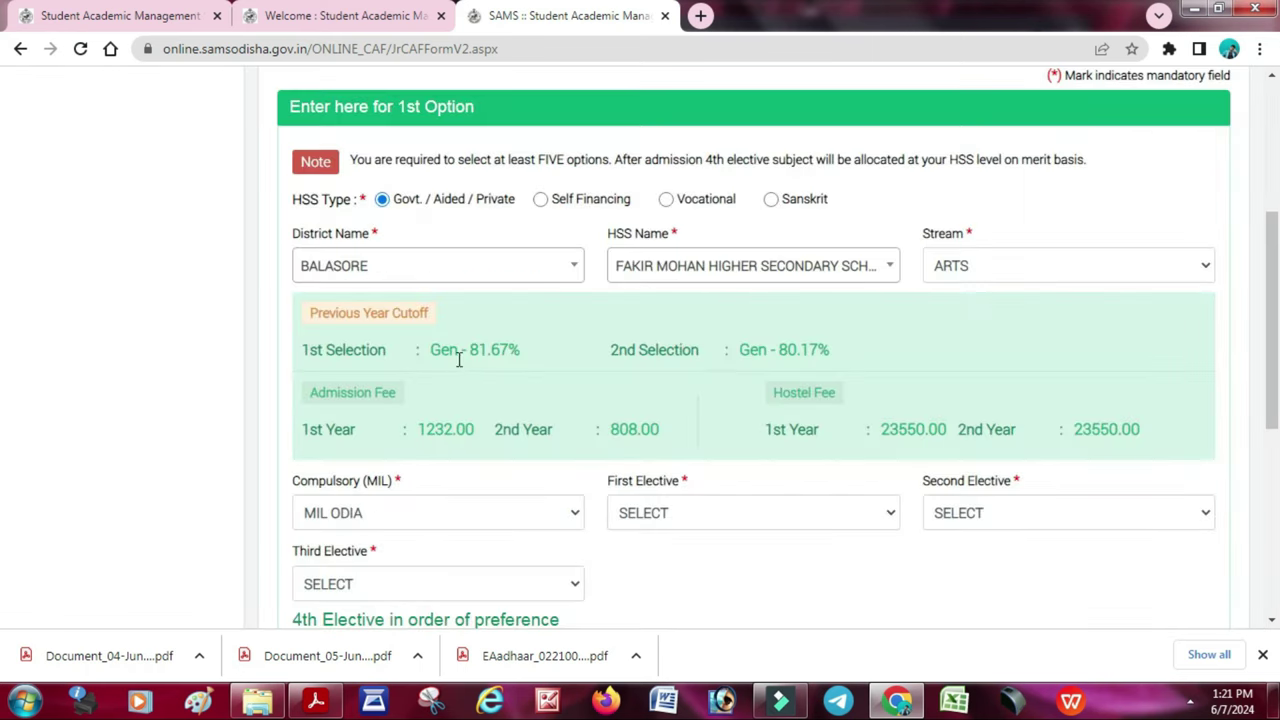
left_click_drag(452, 350, 670, 389)
left_click_drag(737, 350, 855, 374)
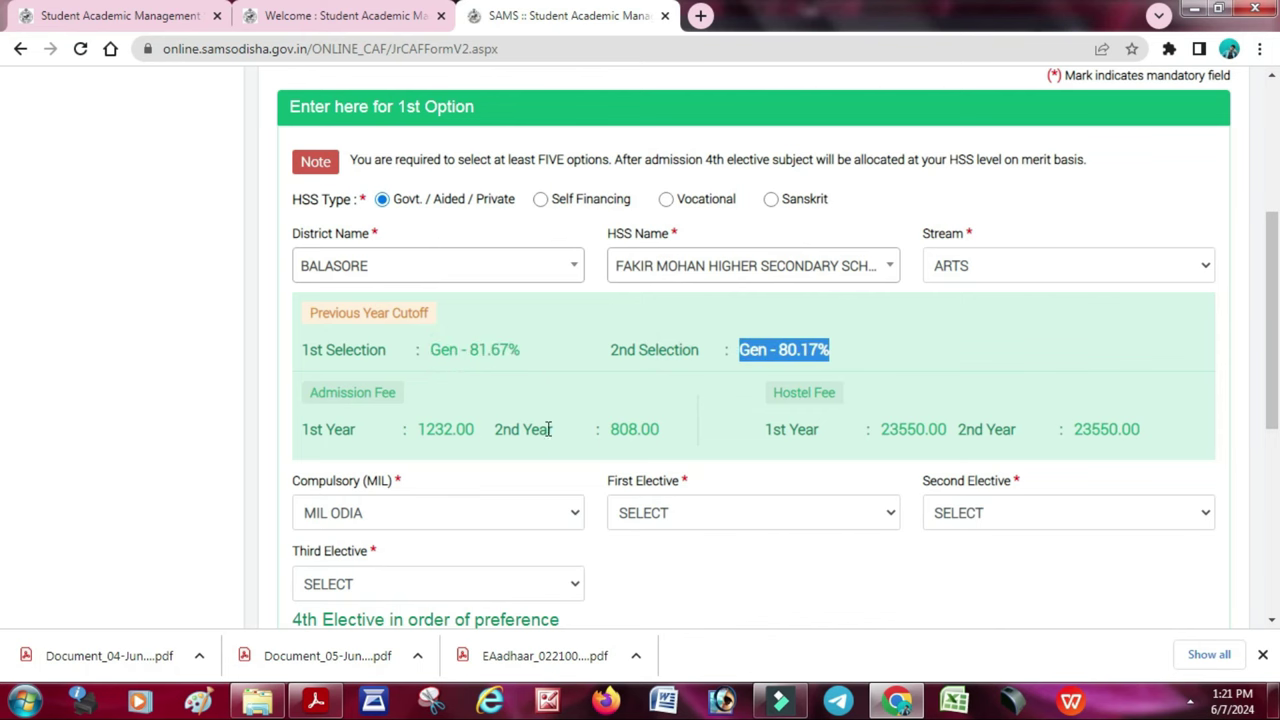
- Keep MIL ODIA as compulsory language and choose electives EDUCATION, ECONOMICS and OPTIONAL ODIA
scroll(474, 466, "down", 1)
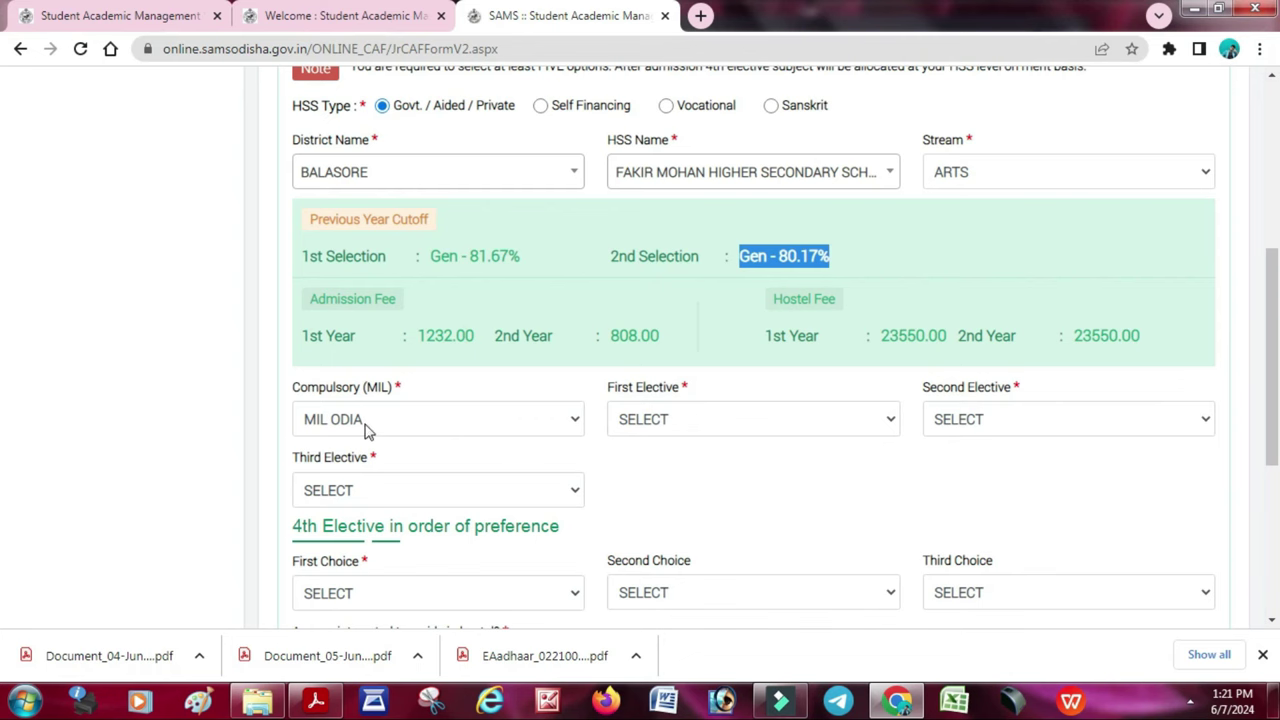
left_click(710, 430)
left_click(480, 430)
left_click(482, 432)
left_click(482, 432)
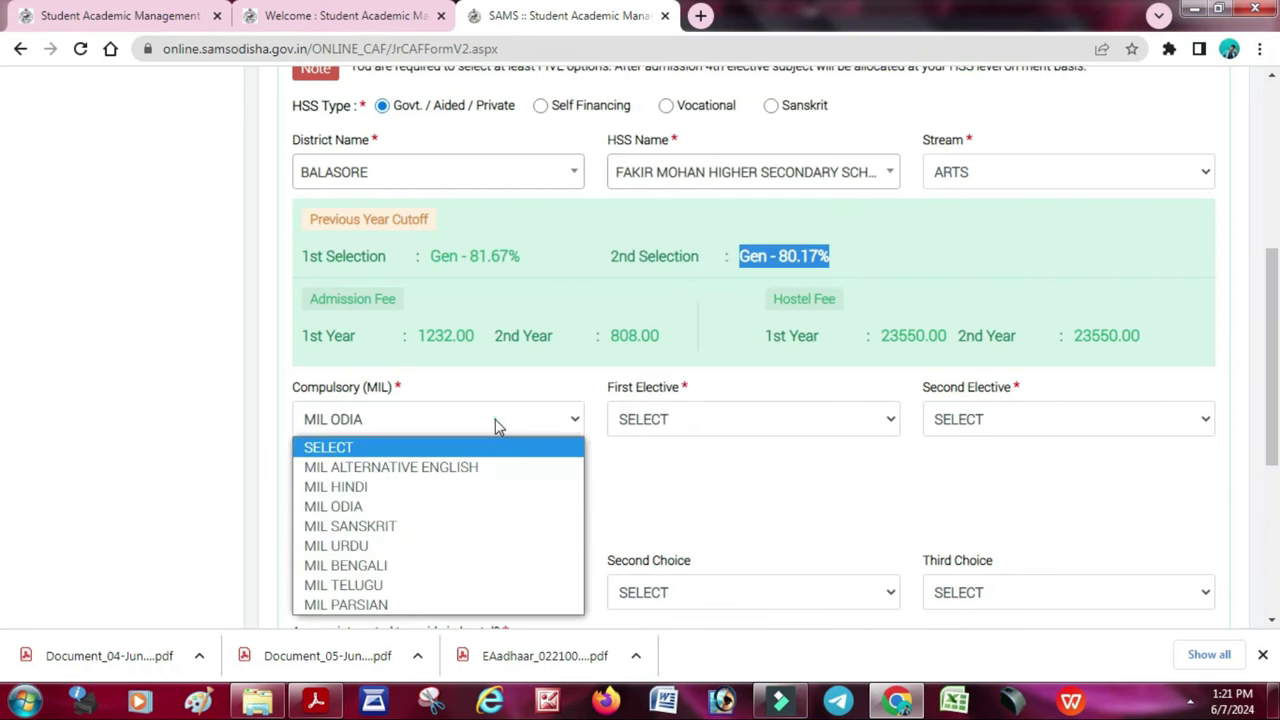
left_click(495, 421)
left_click(689, 428)
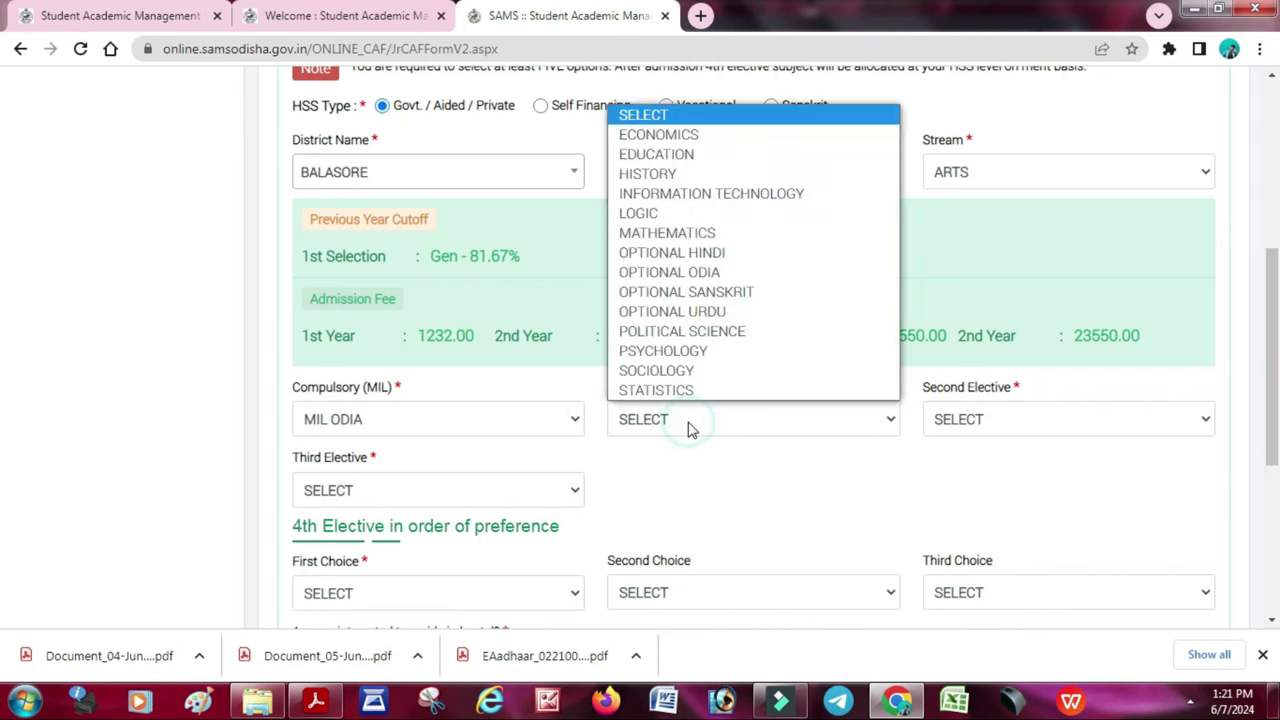
left_click(700, 148)
left_click(975, 425)
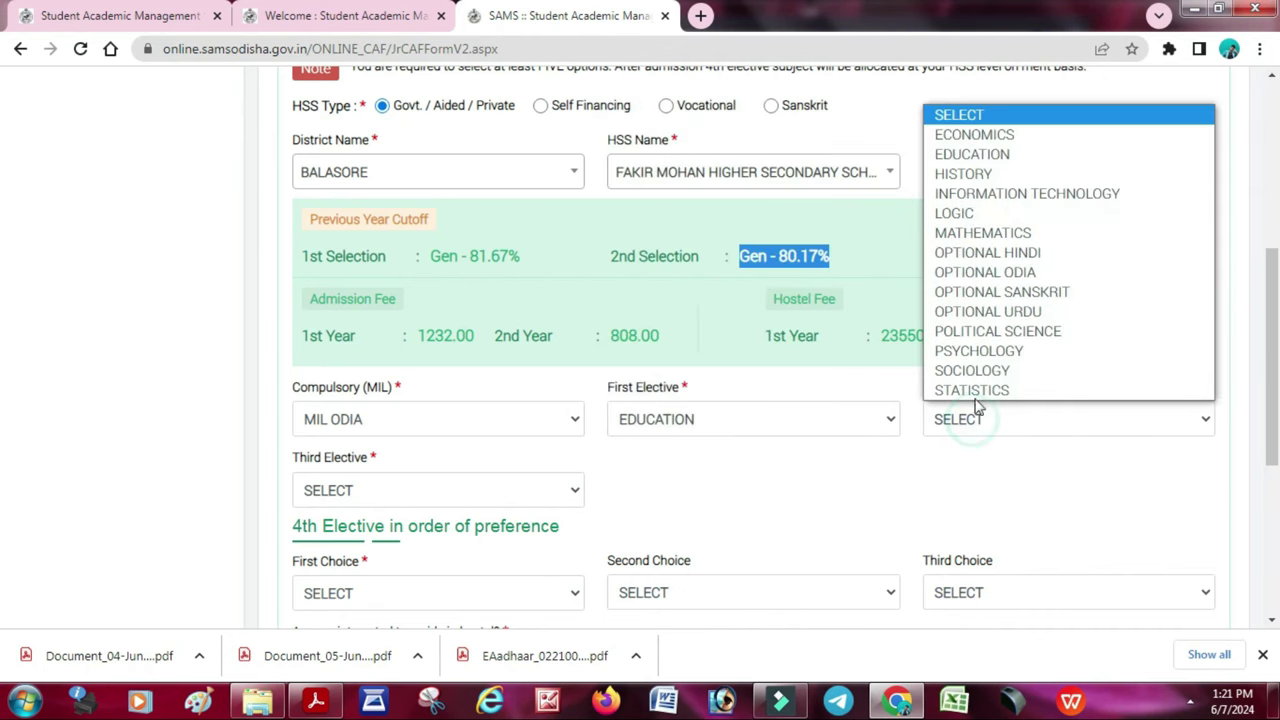
left_click(1014, 134)
left_click(491, 489)
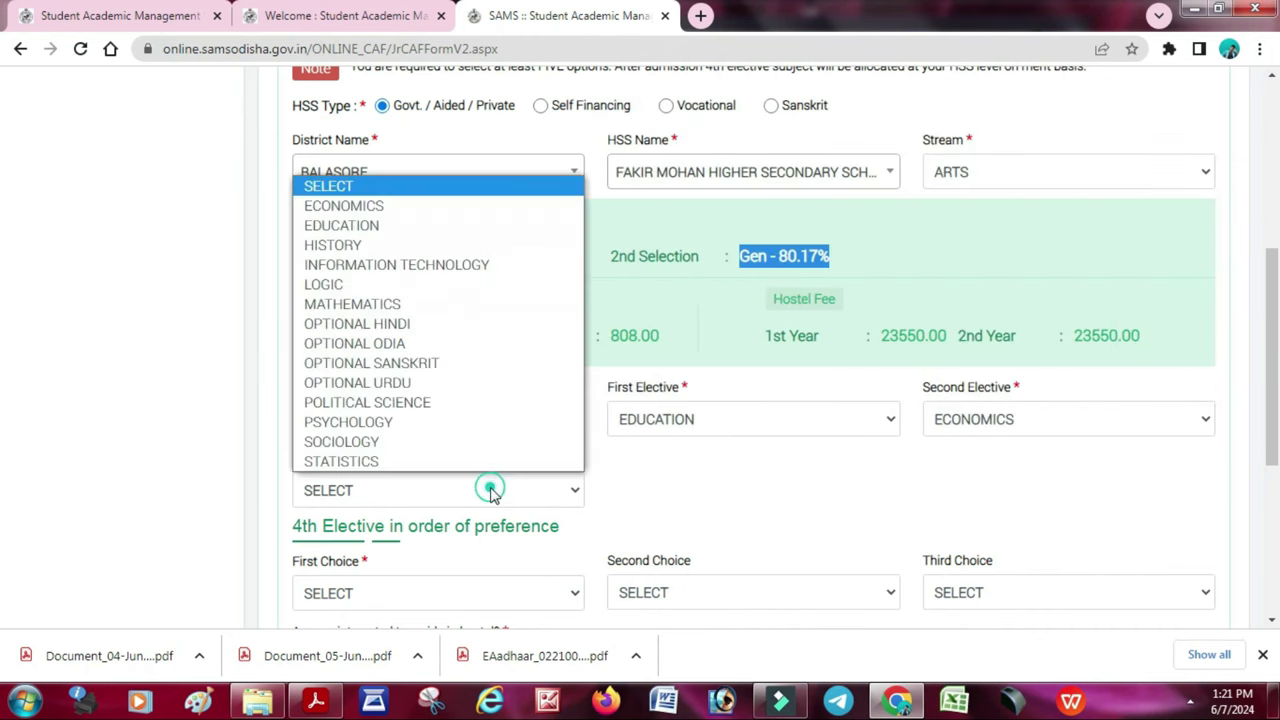
left_click(382, 345)
- Set LOGIC as fourth elective First Choice, leave Second Choice empty, and answer No to hostel
scroll(549, 481, "down", 1)
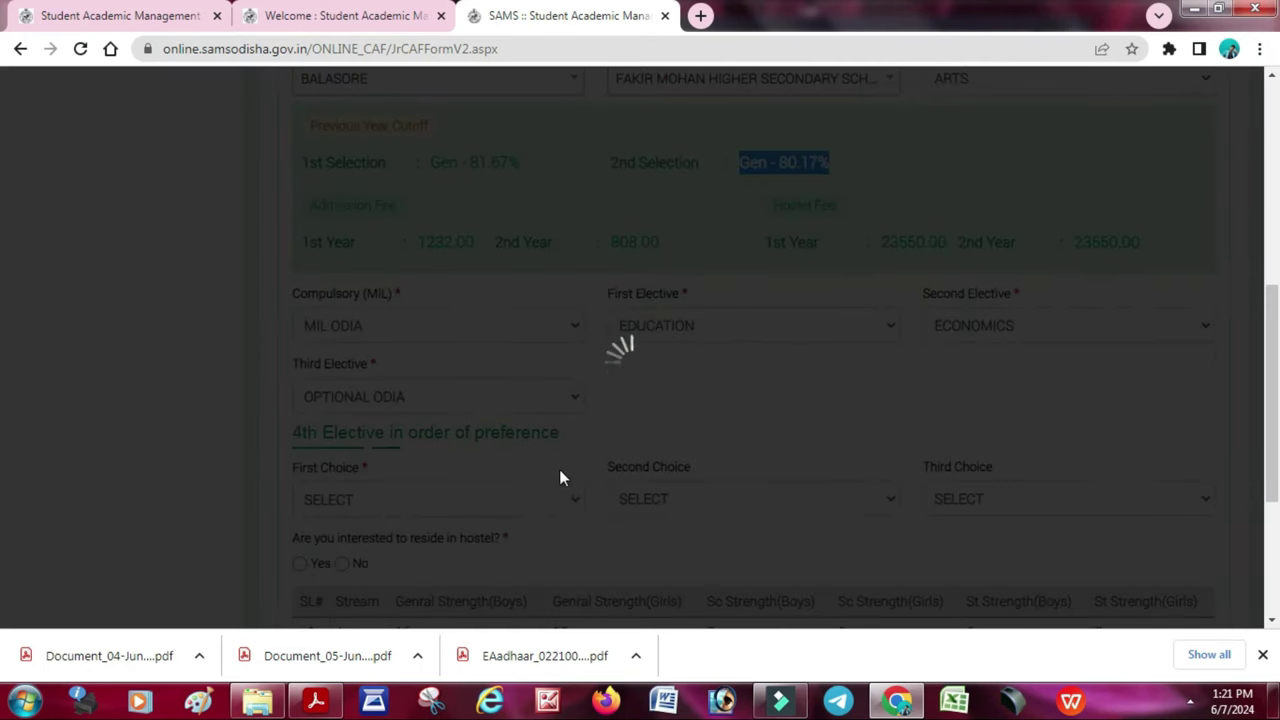
scroll(587, 447, "down", 2)
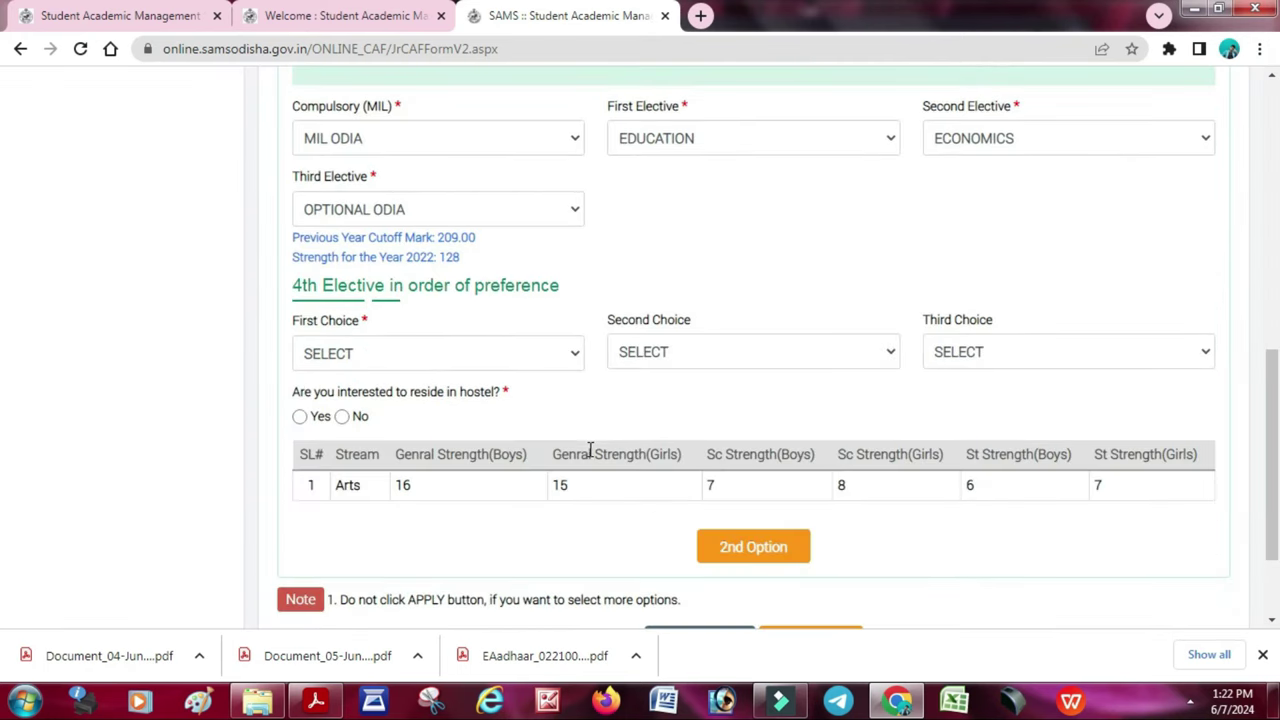
left_click(491, 365)
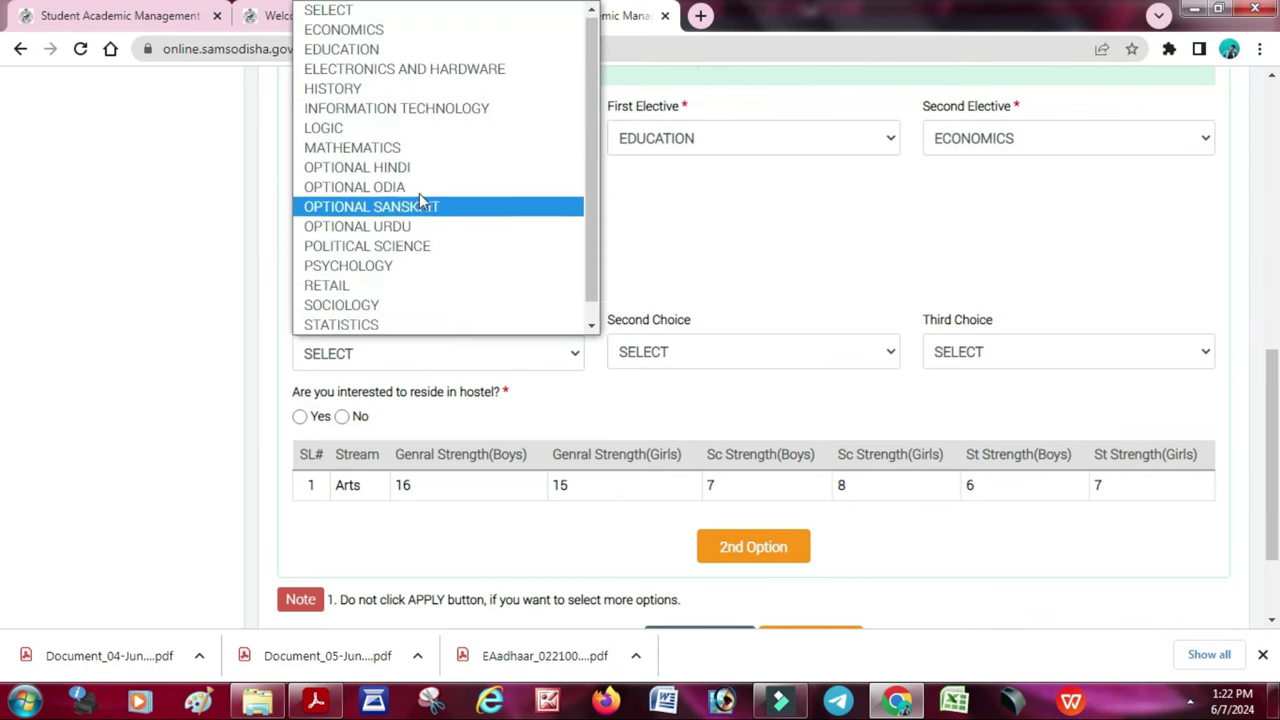
left_click(426, 140)
left_click(800, 352)
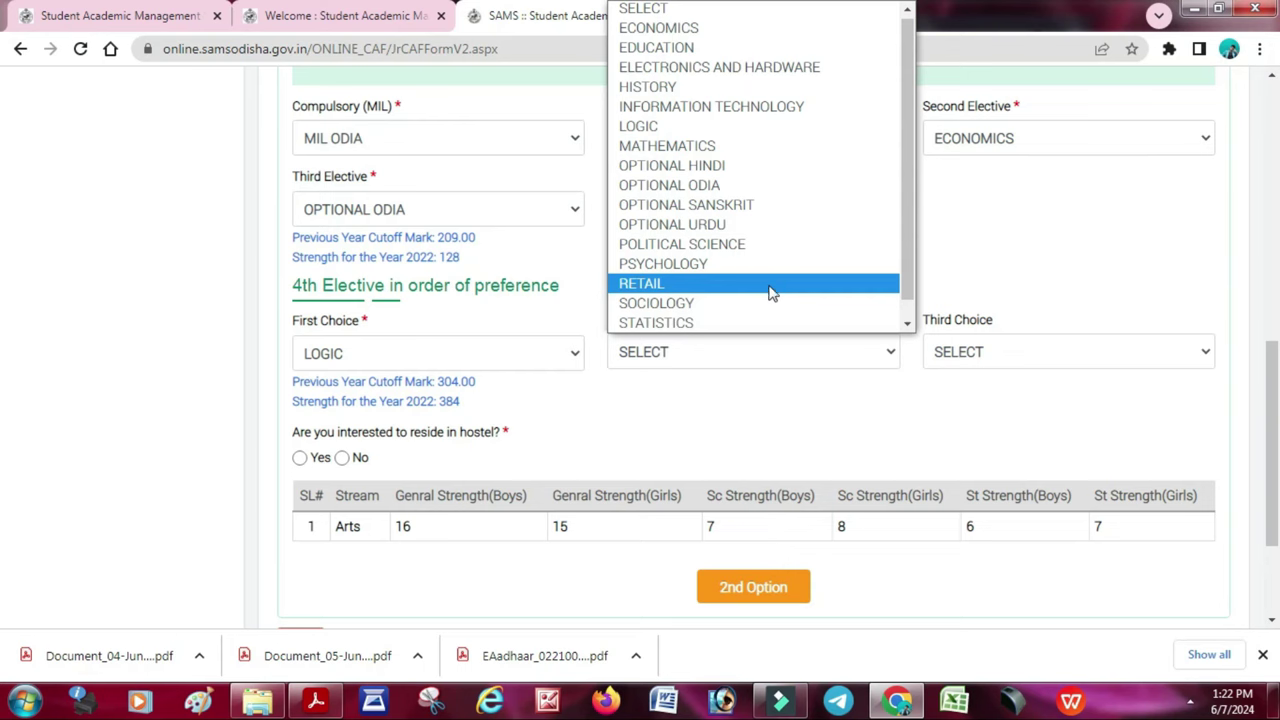
left_click(733, 425)
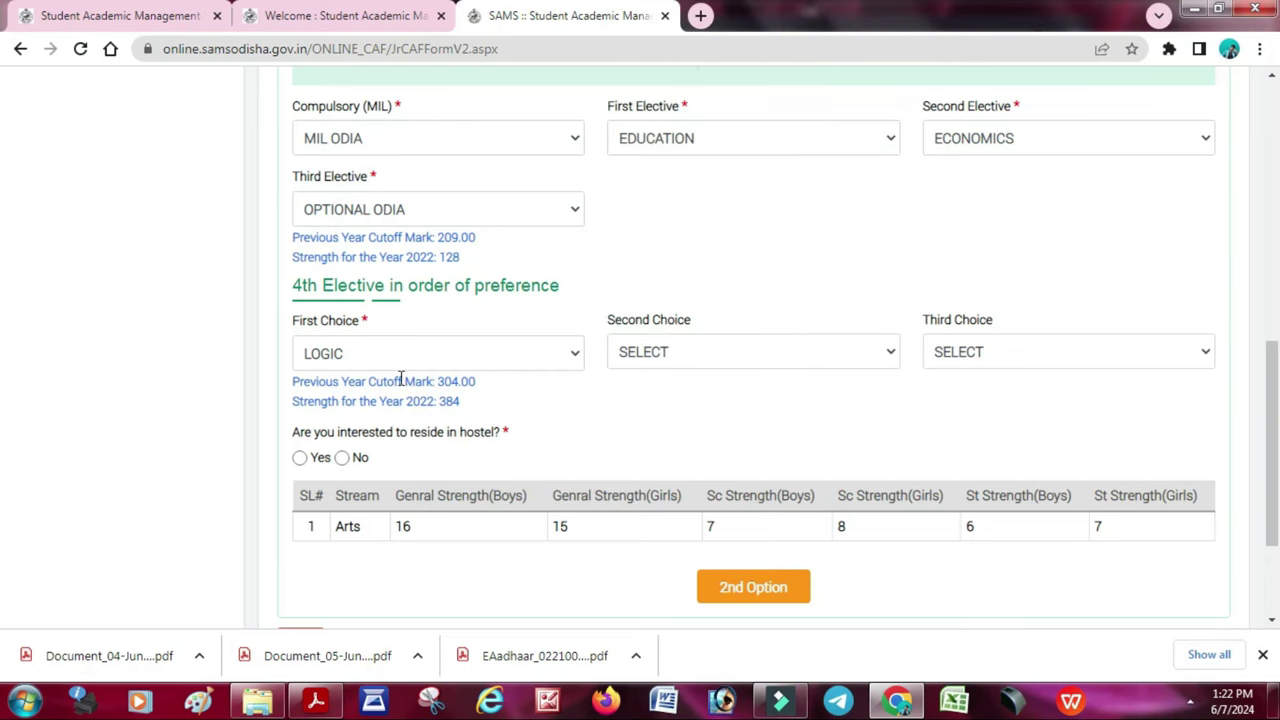
left_click(345, 458)
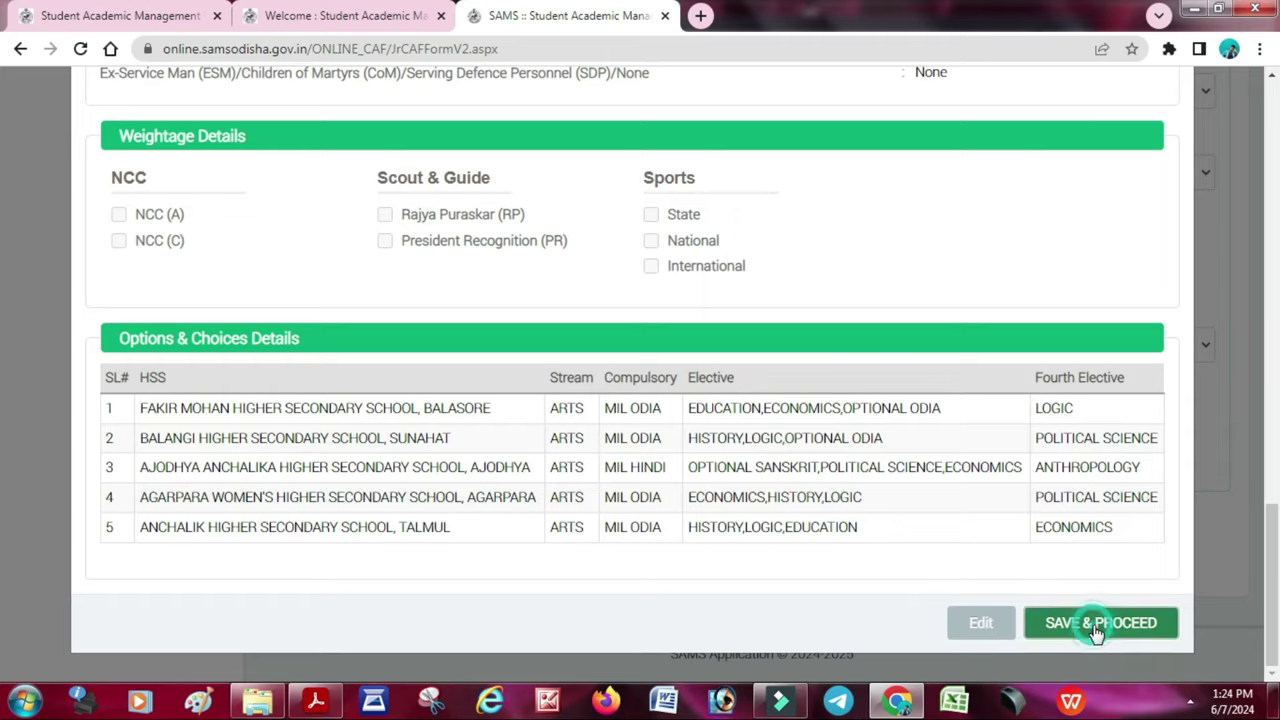
- Save & Proceed and confirm submitting the CAF information
left_click(1097, 625)
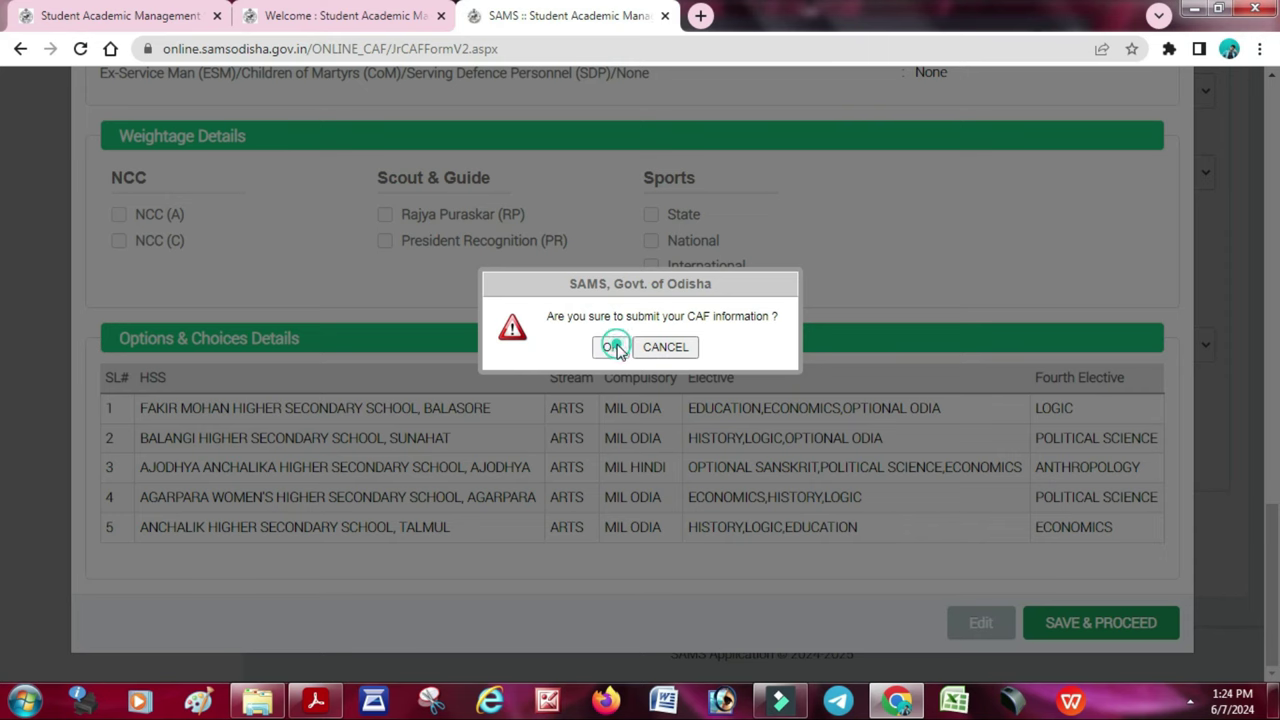
left_click(610, 346)
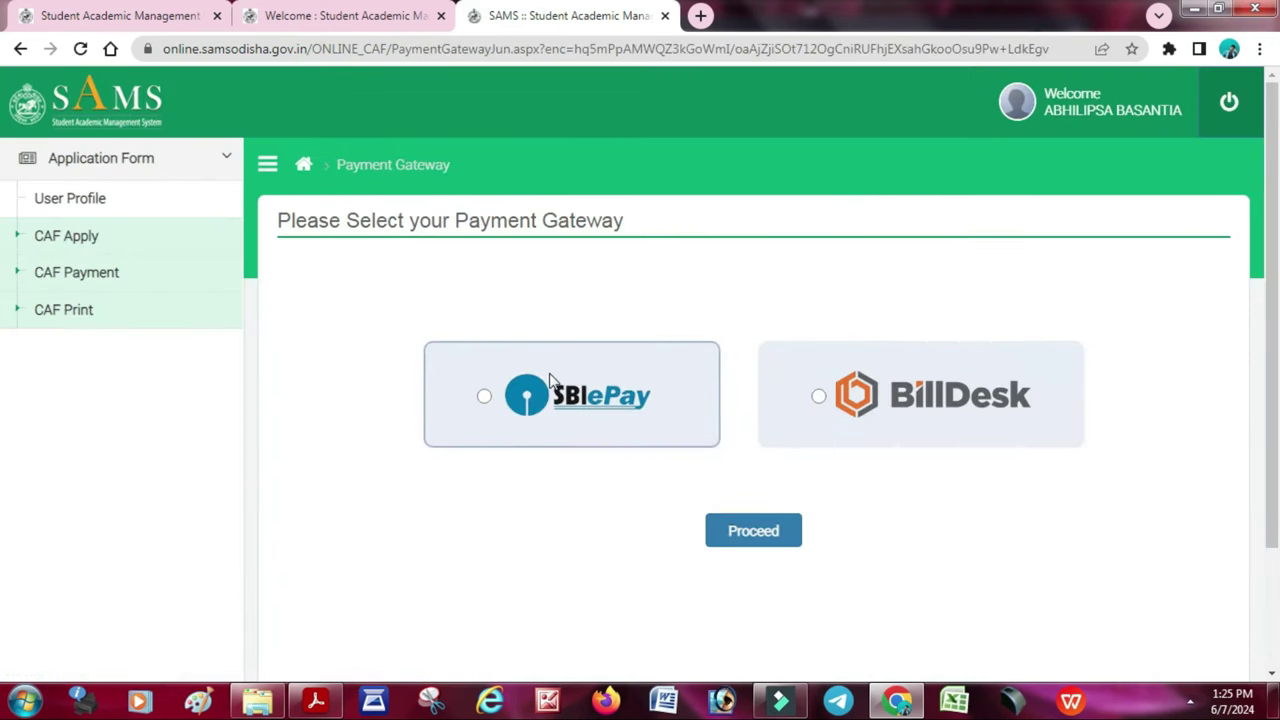
- Choose SBIePay as the payment gateway and accept the terms and conditions
left_click(484, 397)
left_click(736, 542)
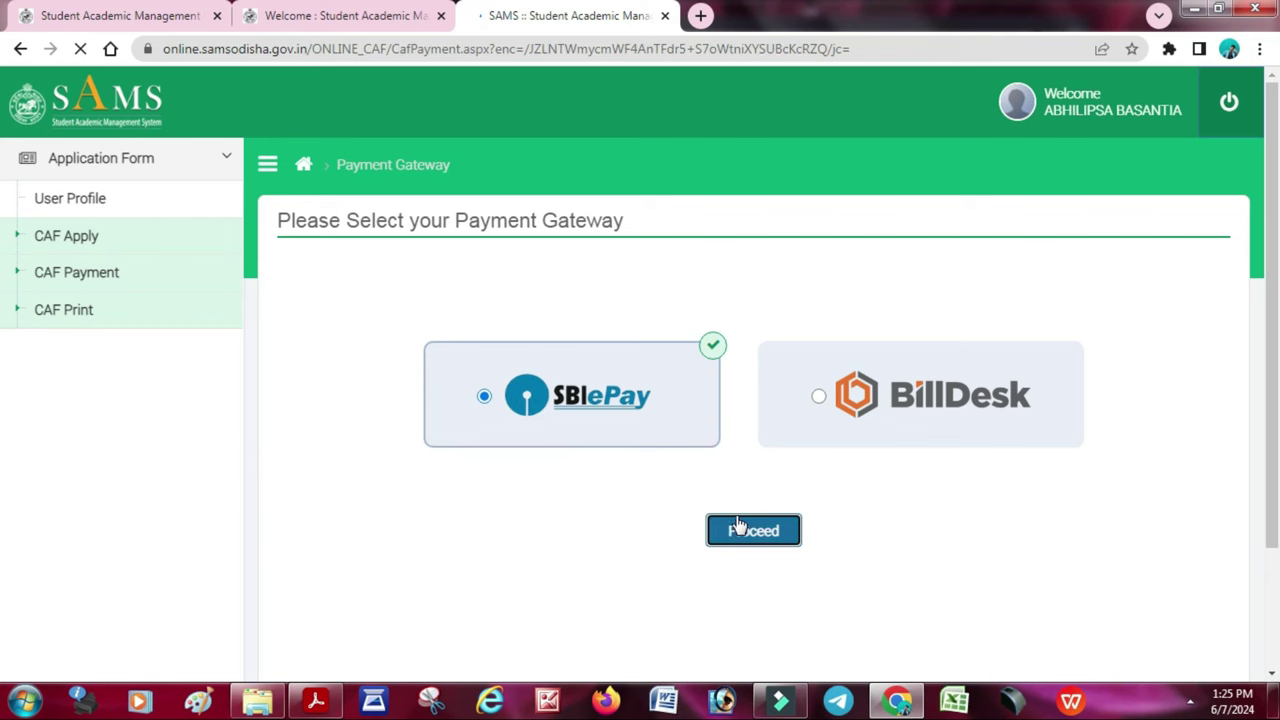
left_click(285, 568)
- Start the Rs 200 online fee payment and confirm both prompts to reach SBIePay
scroll(700, 450, "down", 3)
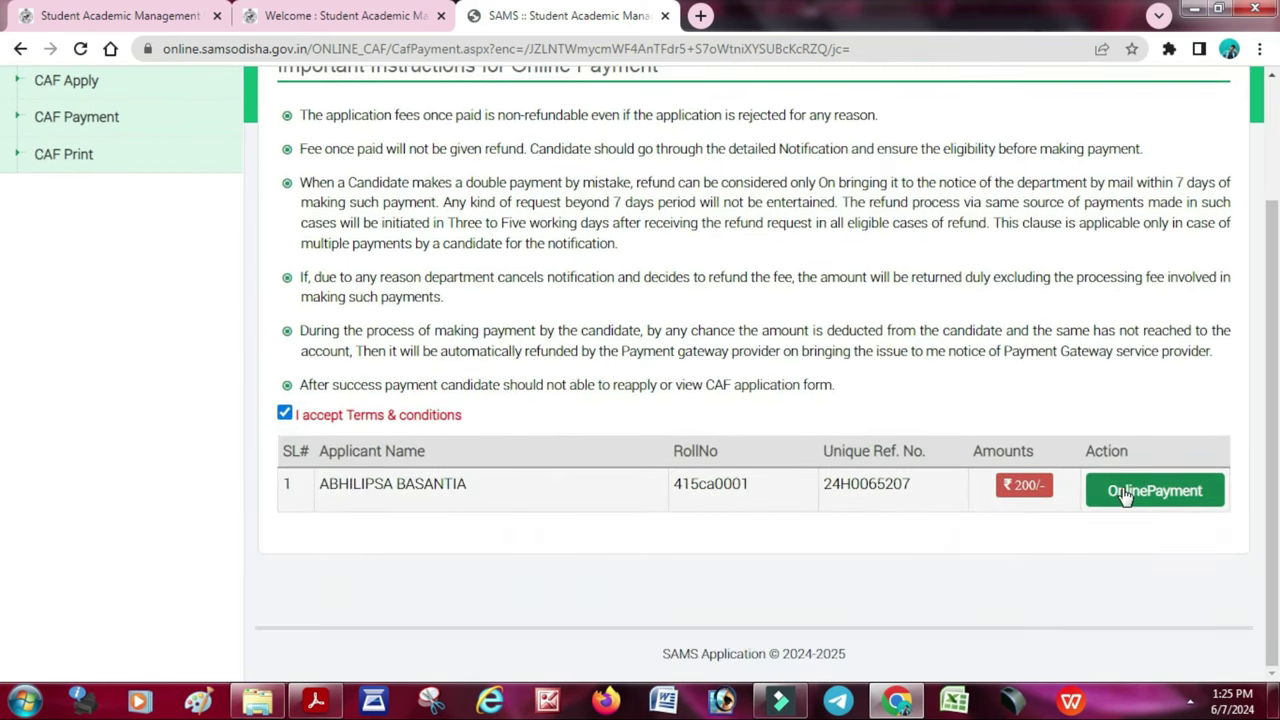
left_click(1125, 494)
left_click(745, 173)
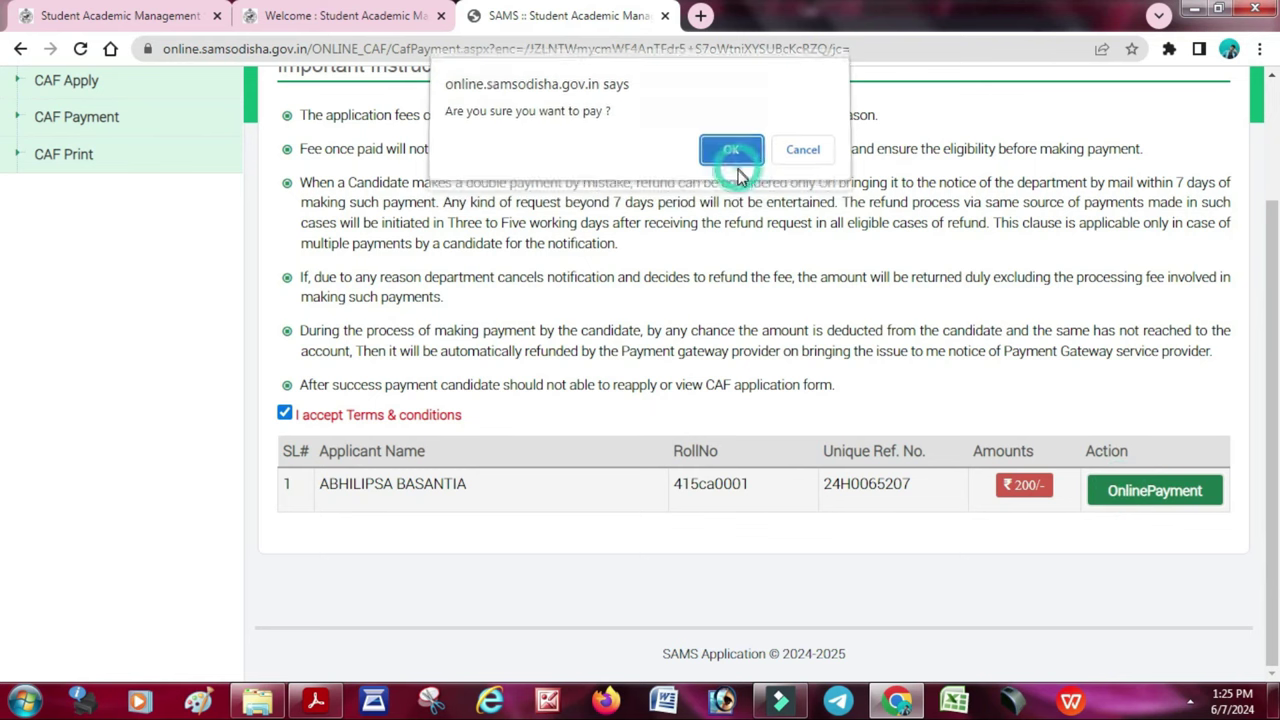
left_click(736, 166)
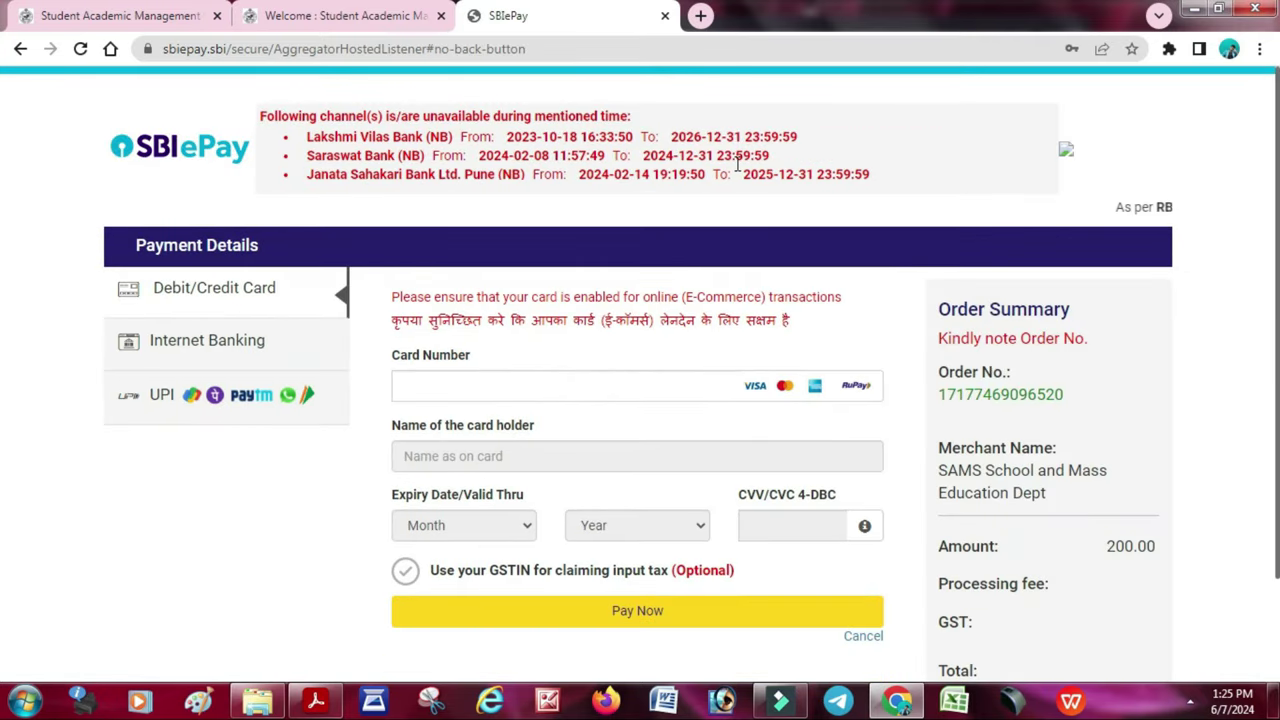
- Pay the 200.00 fee by UPI QR, leaving the scan-to-pay QR code page open
left_click(198, 396)
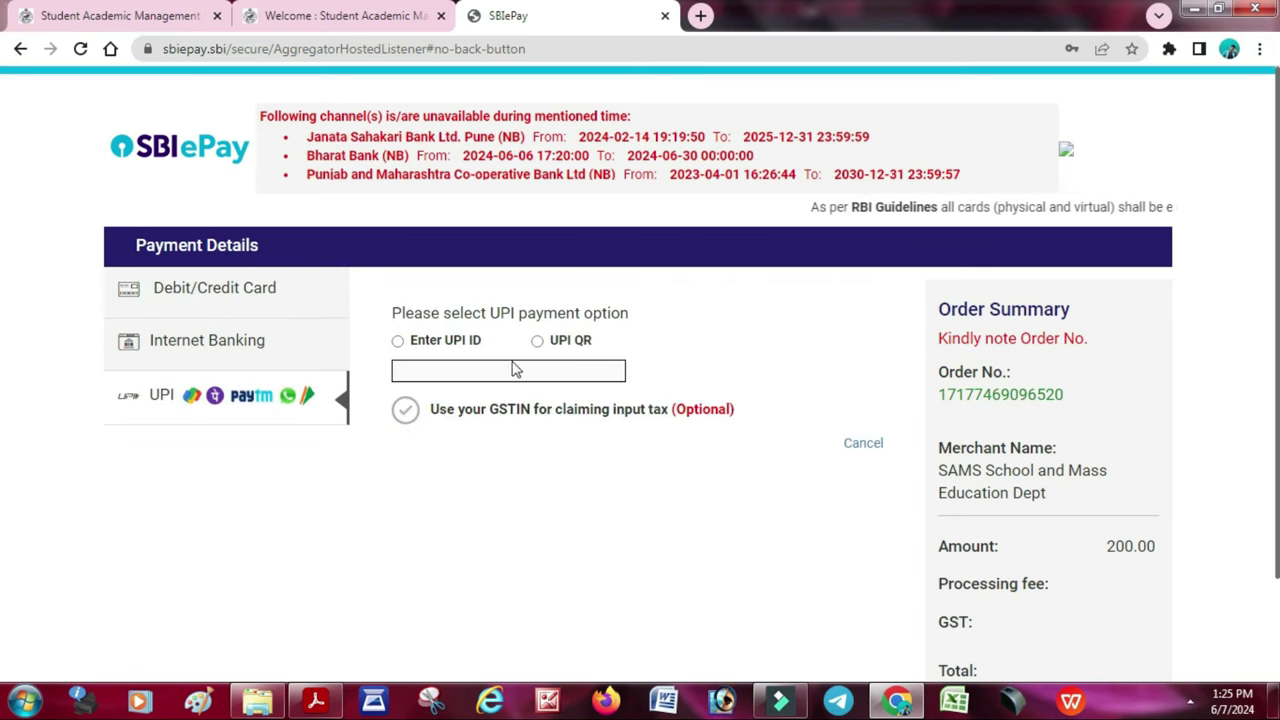
left_click(540, 342)
left_click(586, 450)
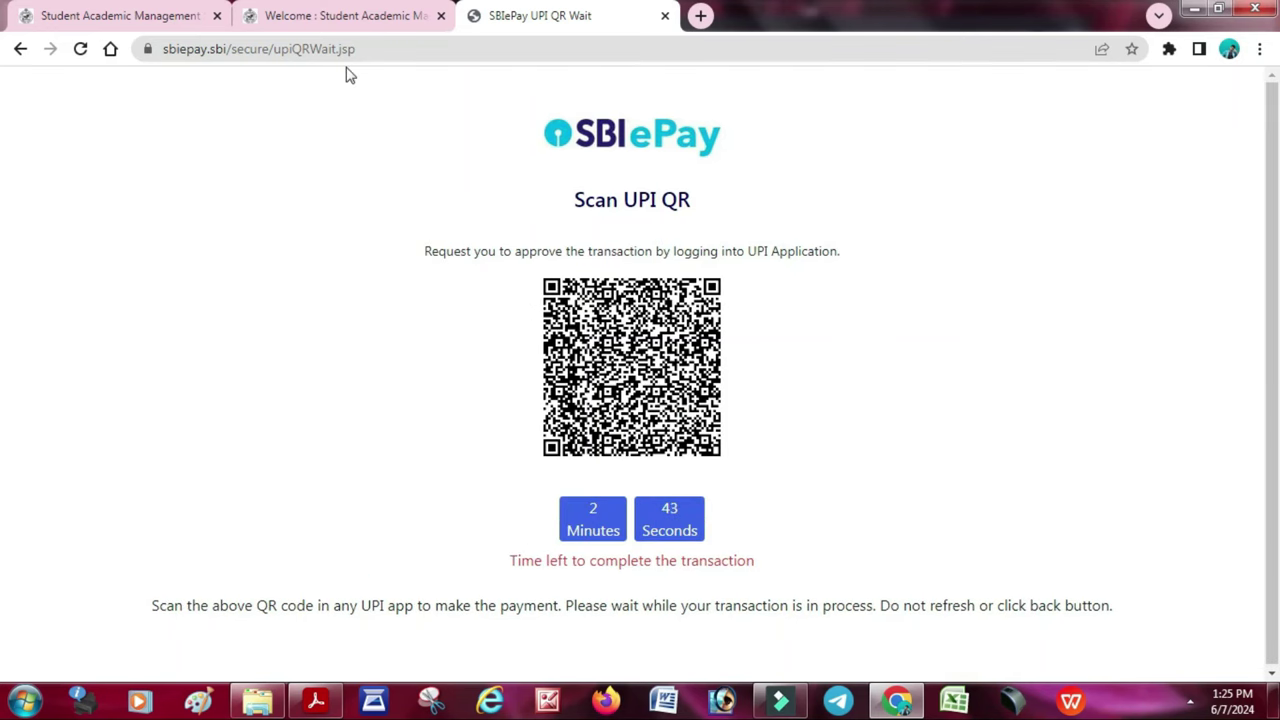
left_click(365, 18)
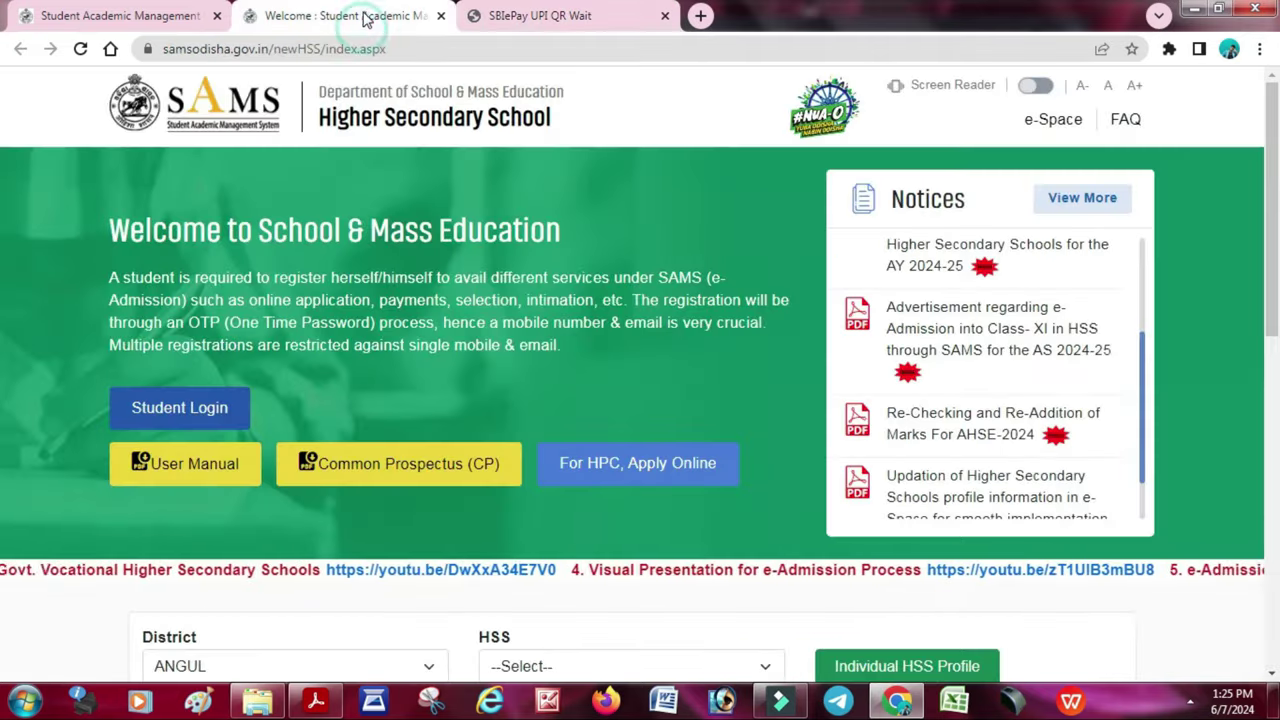
left_click(515, 18)
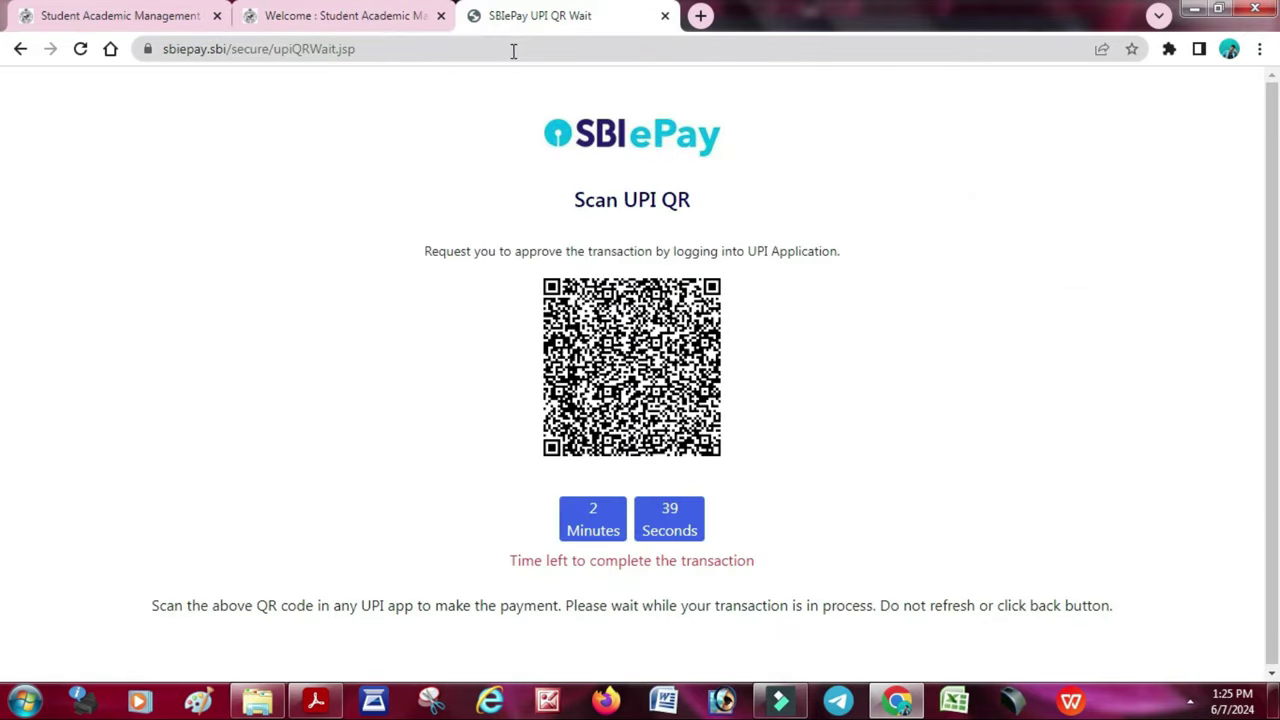